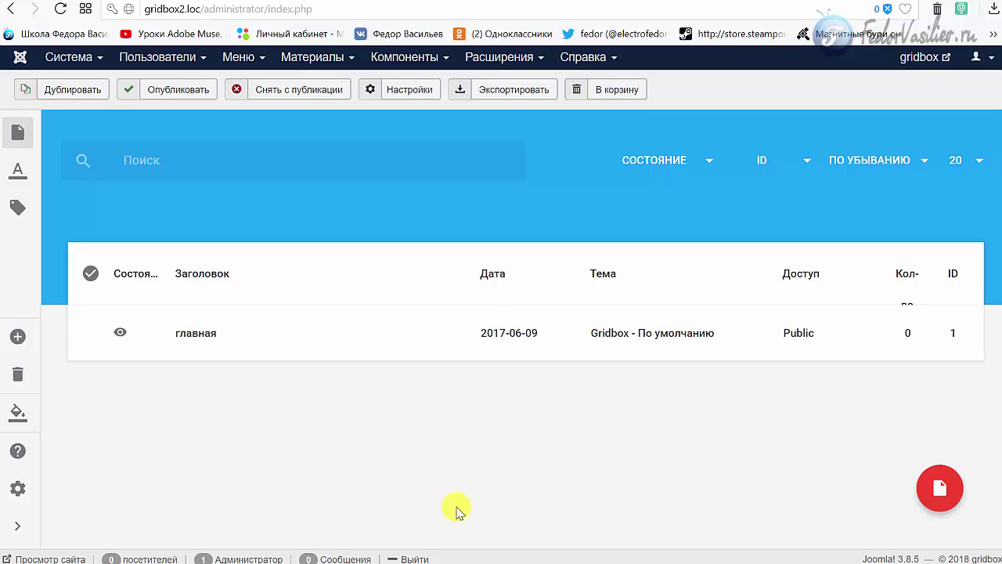
Step: Create a tag named 1 in the Gridbox tags list
left_click(404, 58)
left_click(344, 478)
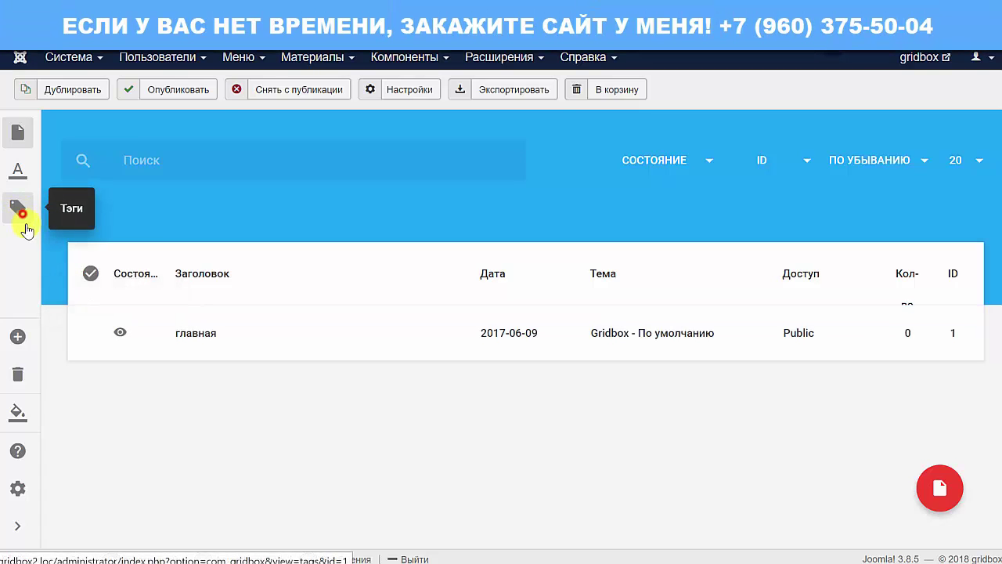
left_click(25, 224)
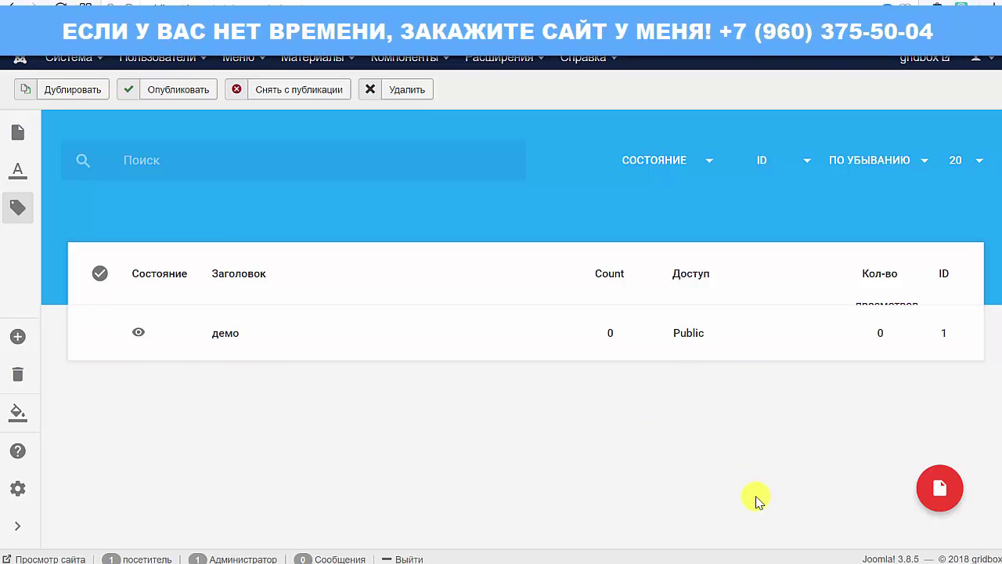
left_click(940, 492)
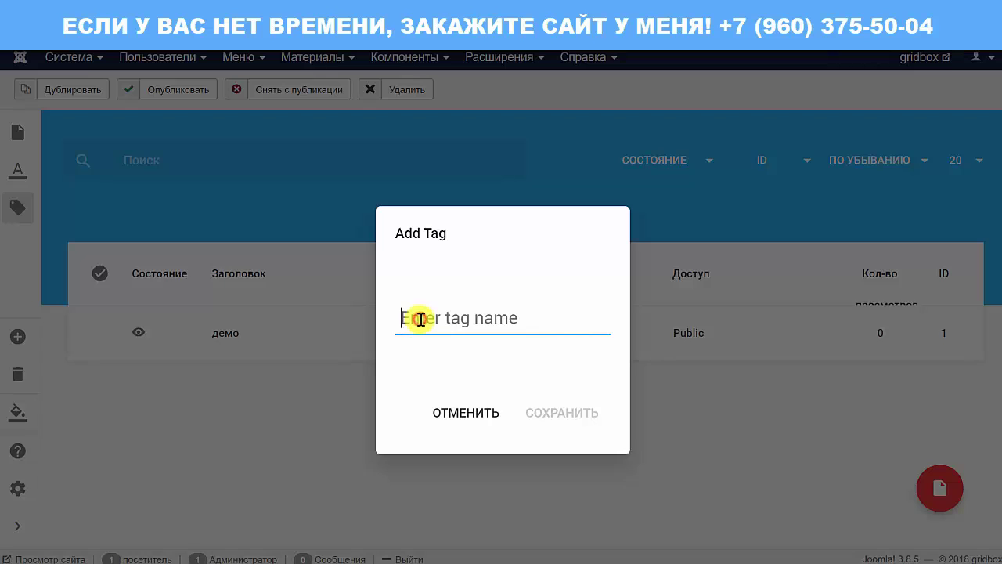
type("1")
left_click(531, 411)
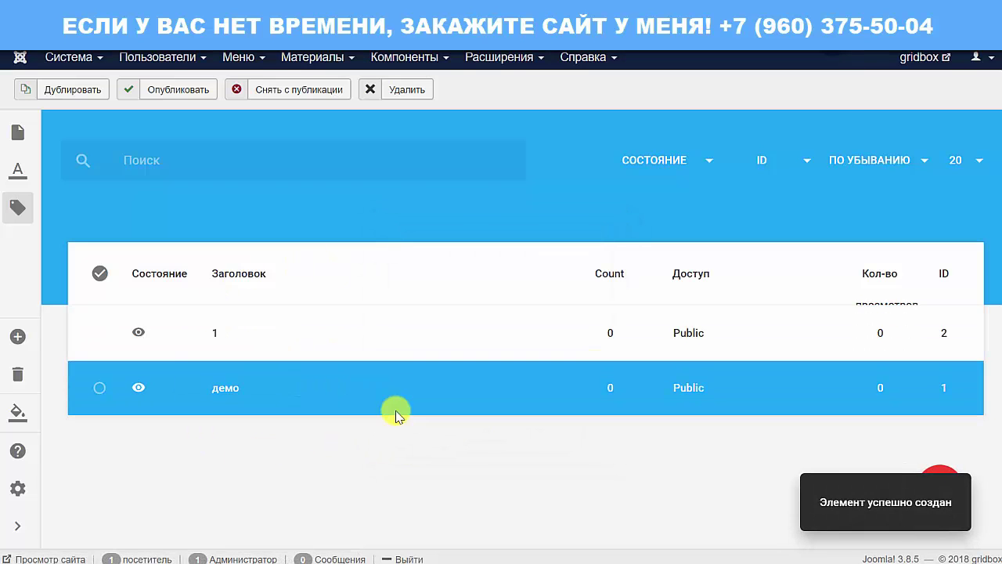
Step: Review the basic, media and SEO settings of the демо tag and close them without saving
right_click(222, 389)
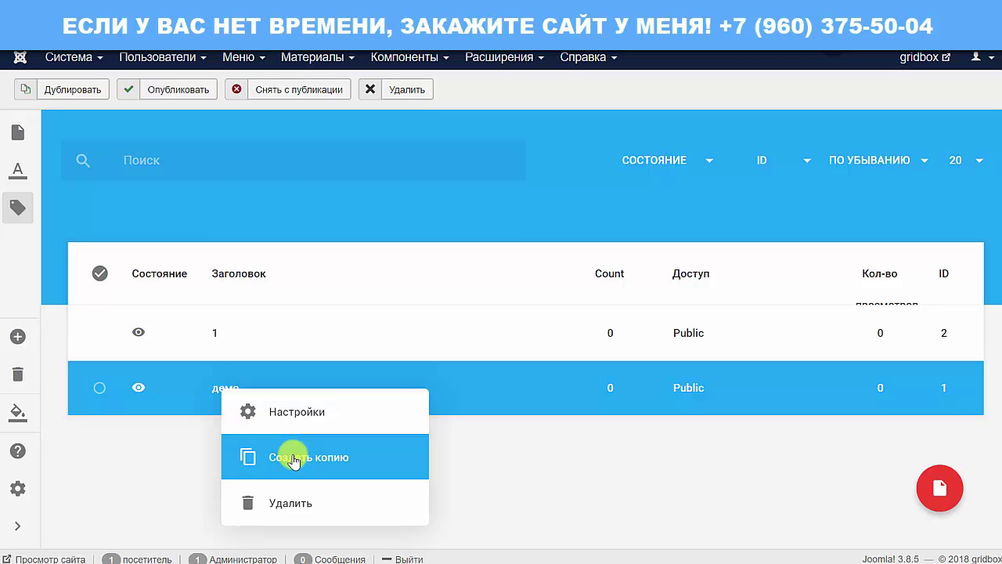
left_click(287, 411)
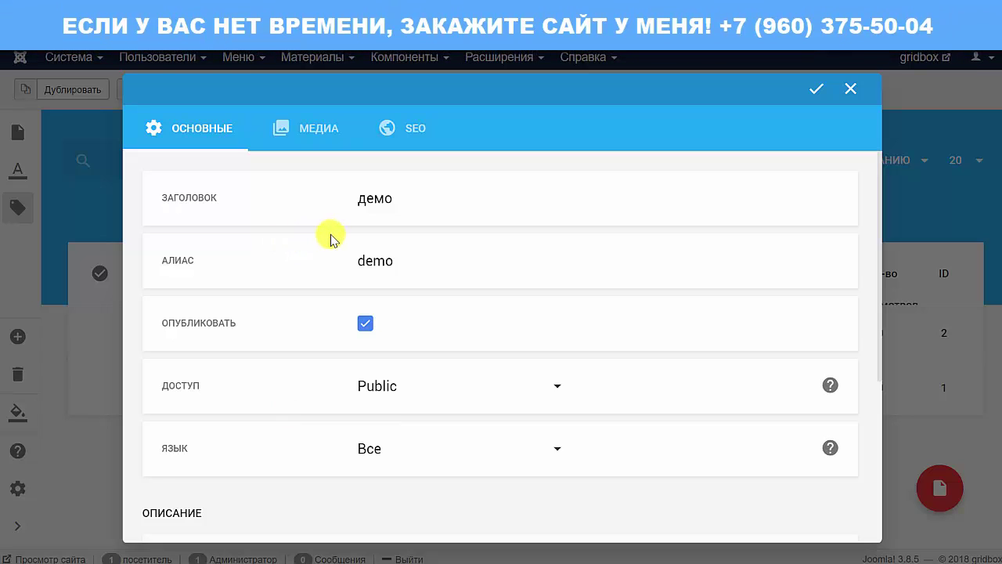
scroll(331, 240, "down", 2)
scroll(331, 240, "down", 2)
scroll(413, 432, "up", 4)
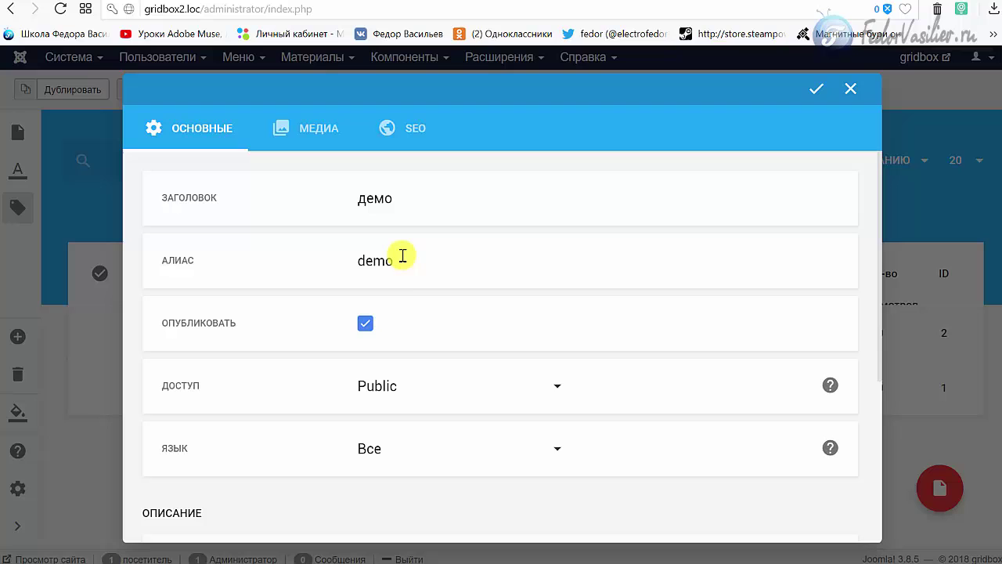
scroll(374, 320, "down", 1)
left_click(373, 320)
scroll(268, 381, "down", 3)
scroll(268, 381, "up", 4)
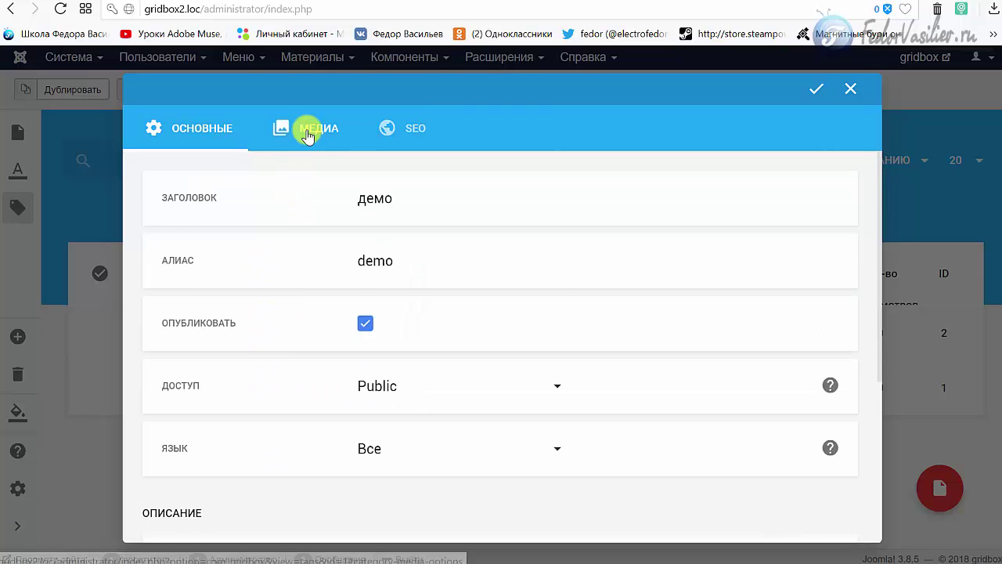
left_click(306, 130)
left_click(408, 140)
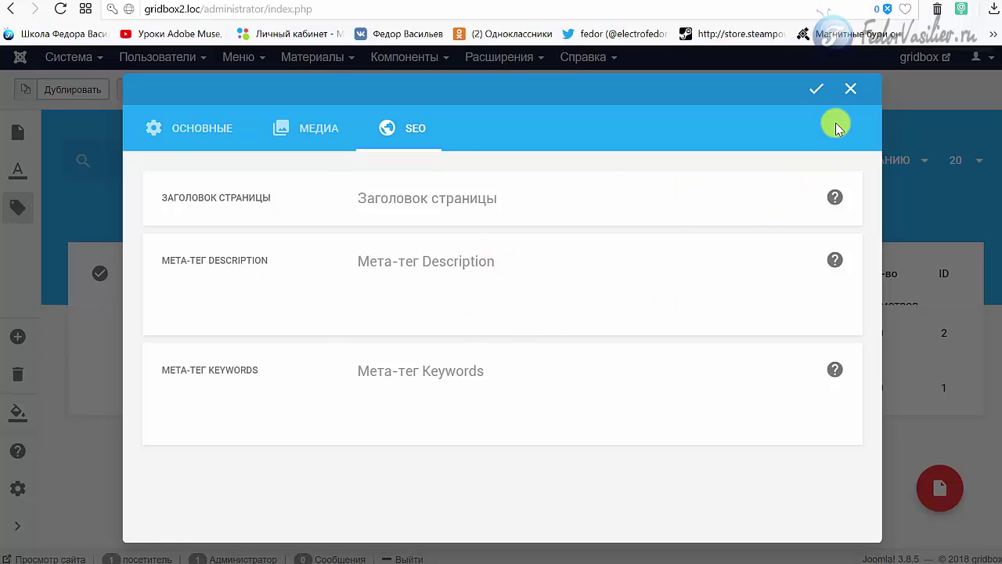
left_click(851, 90)
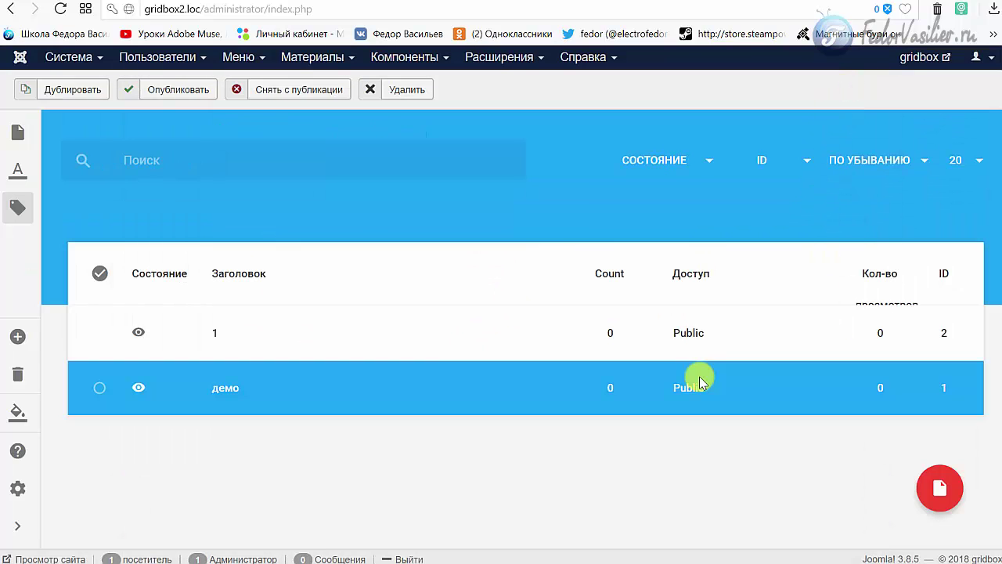
Step: Set the content alignment of the column holding the text and READ MORE button to Middle
left_click(701, 382)
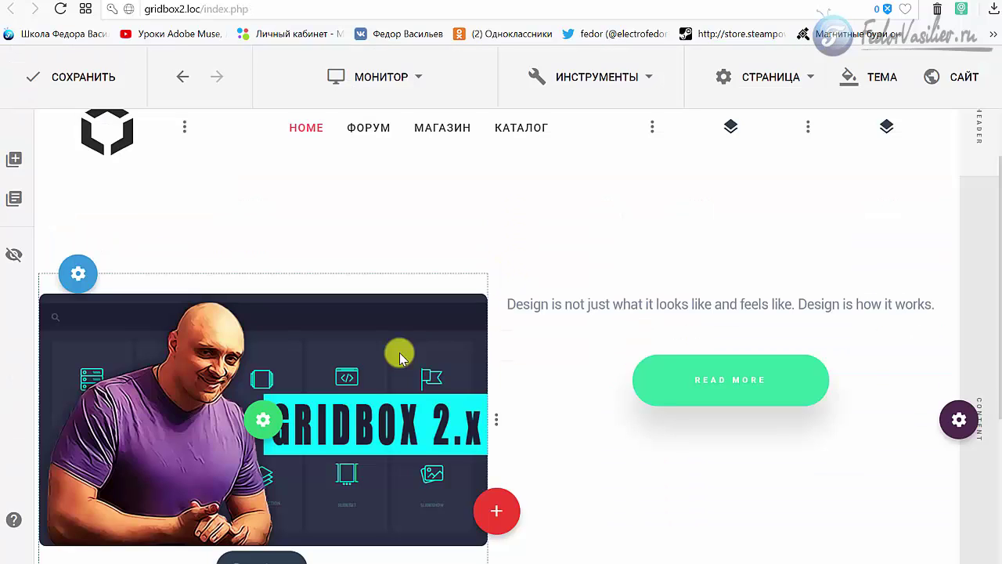
scroll(414, 345, "down", 1)
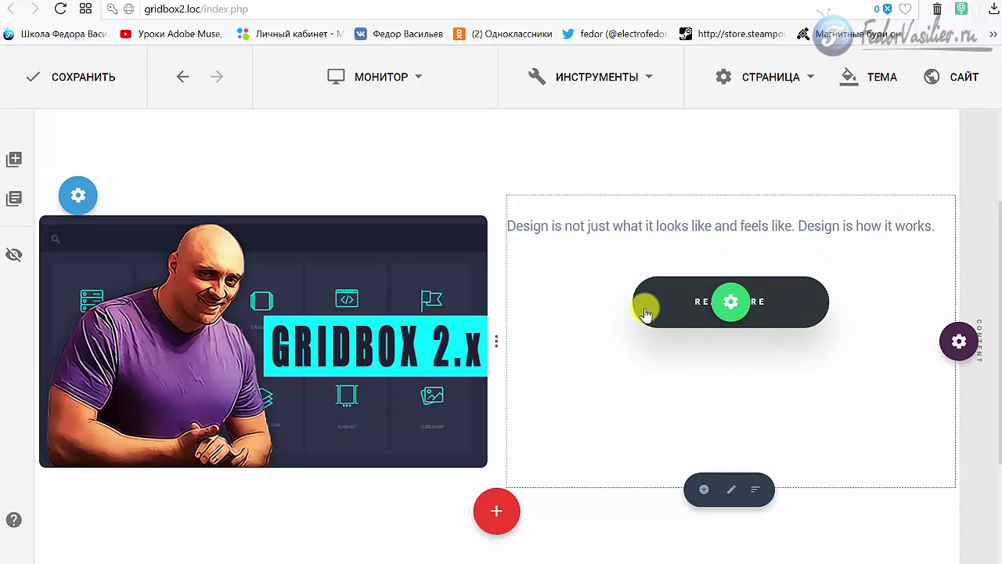
left_click(735, 492)
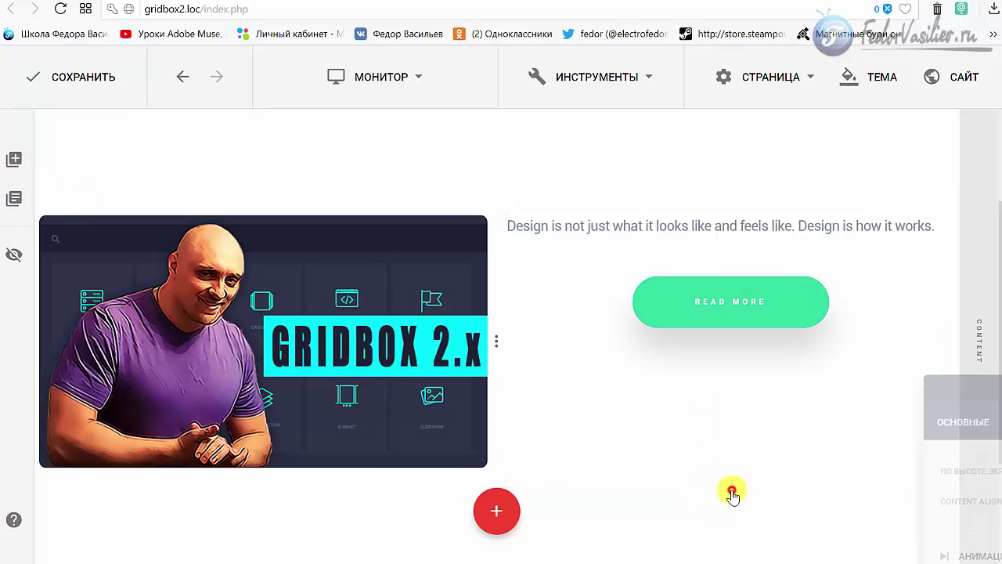
left_click_drag(932, 365, 163, 63)
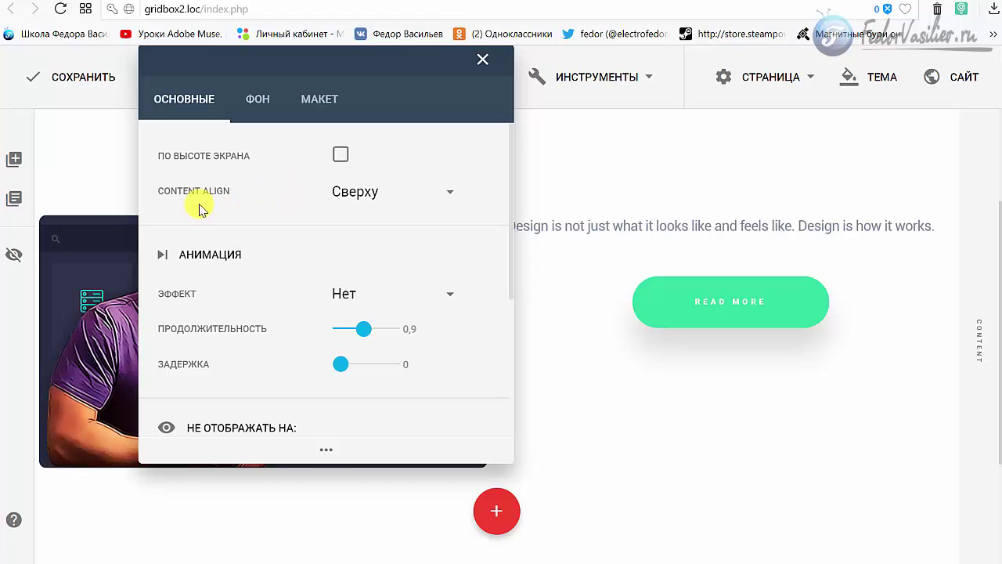
left_click(364, 196)
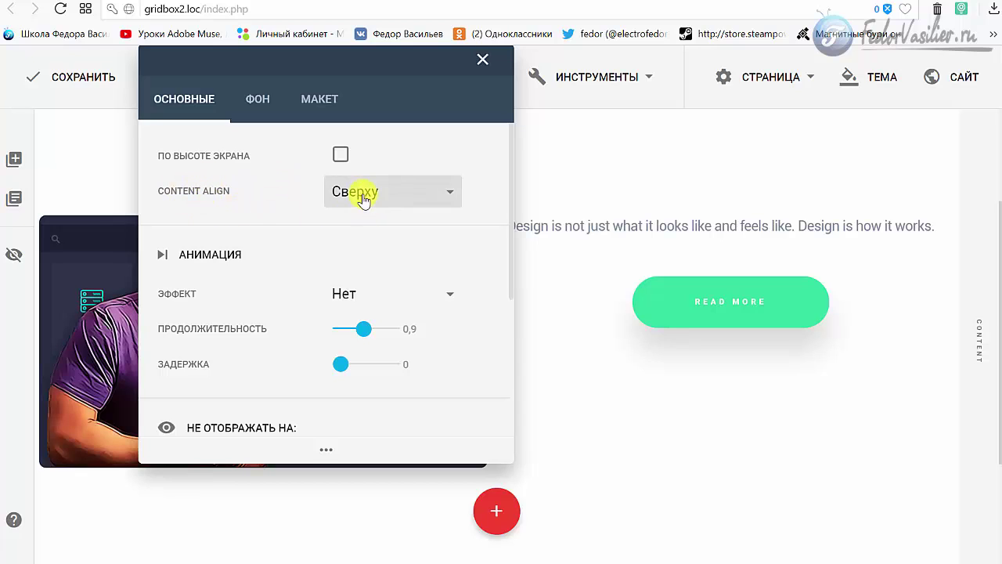
left_click(309, 235)
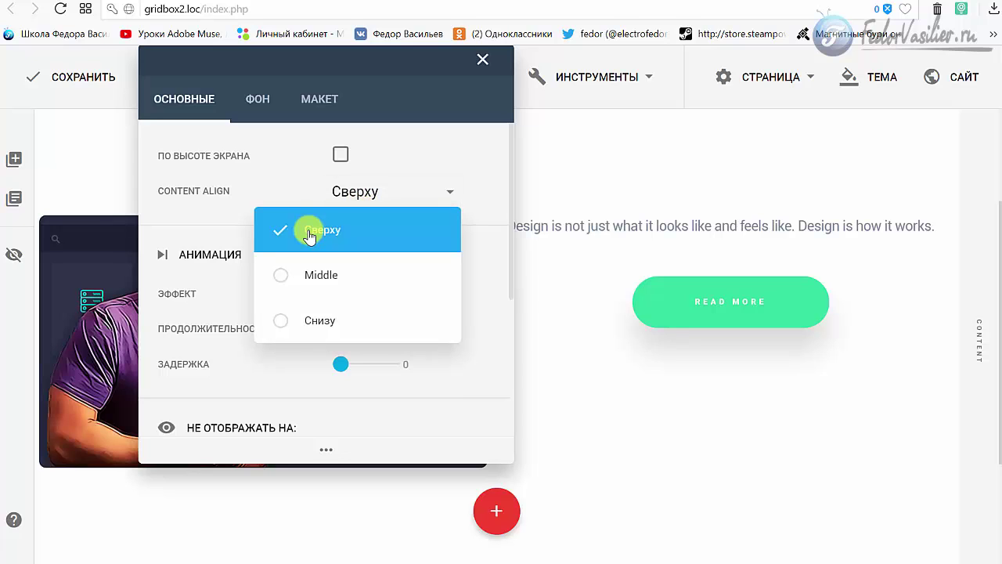
left_click(284, 274)
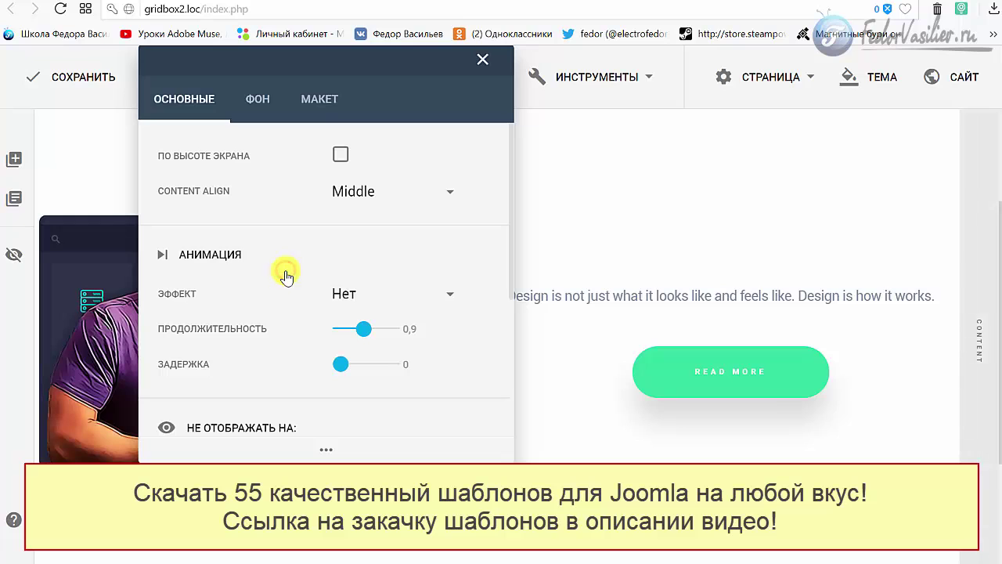
left_click(342, 69)
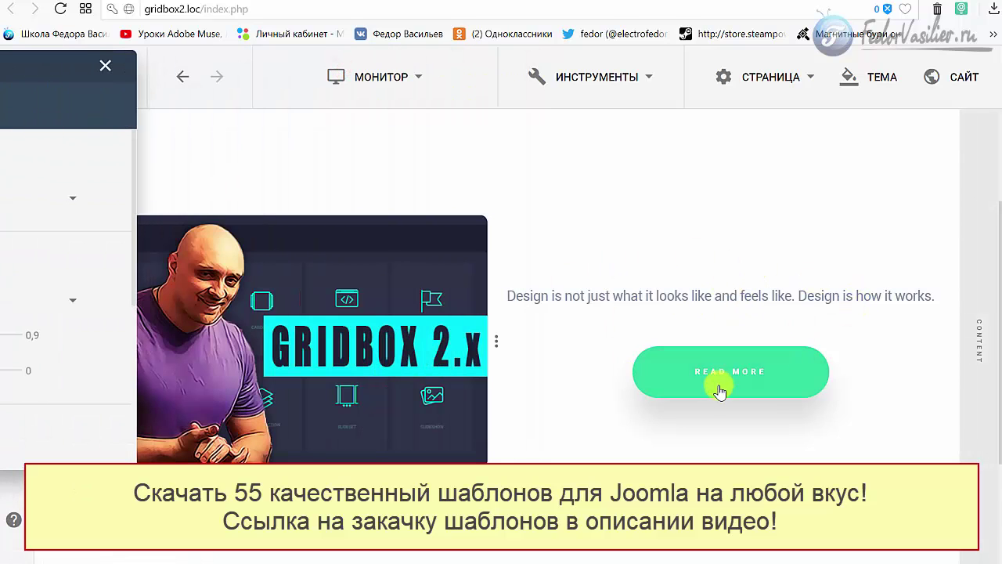
Step: Set the content alignment of the text and button column to Снизу
left_click_drag(49, 72, 481, 67)
left_click(432, 194)
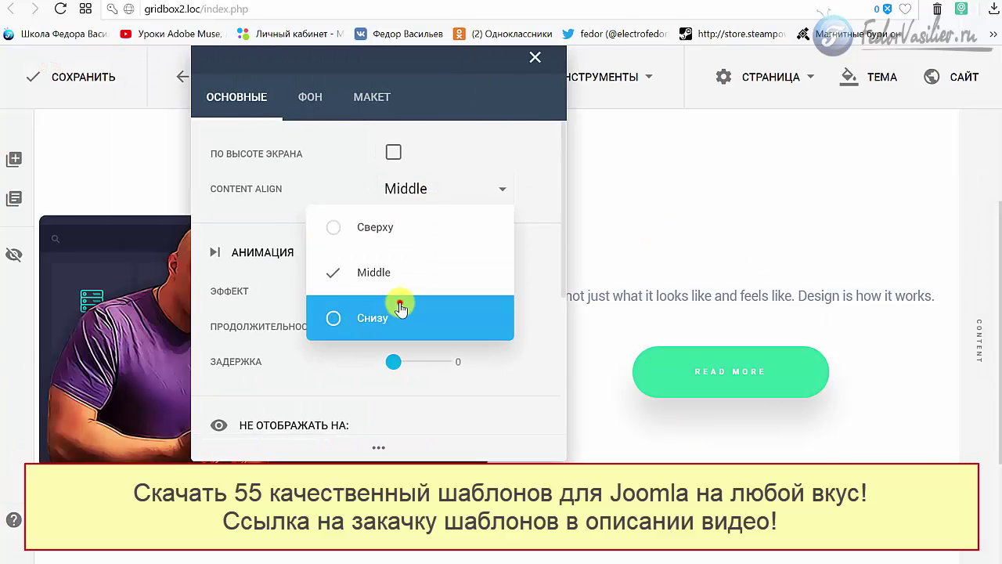
left_click(398, 298)
left_click_drag(401, 69, 372, 70)
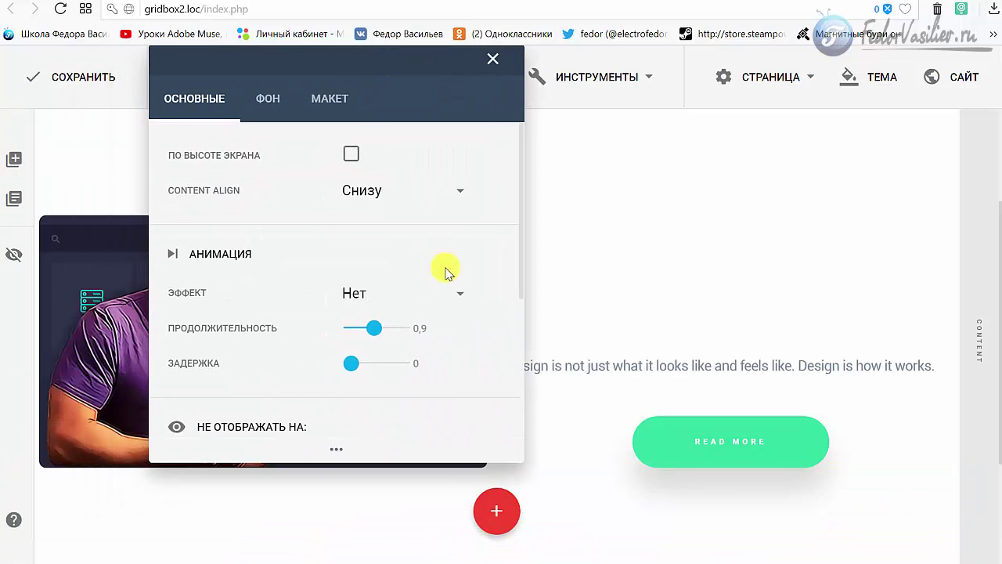
Step: Set the column's content alignment to Сверху and close its settings
left_click(369, 193)
left_click(365, 235)
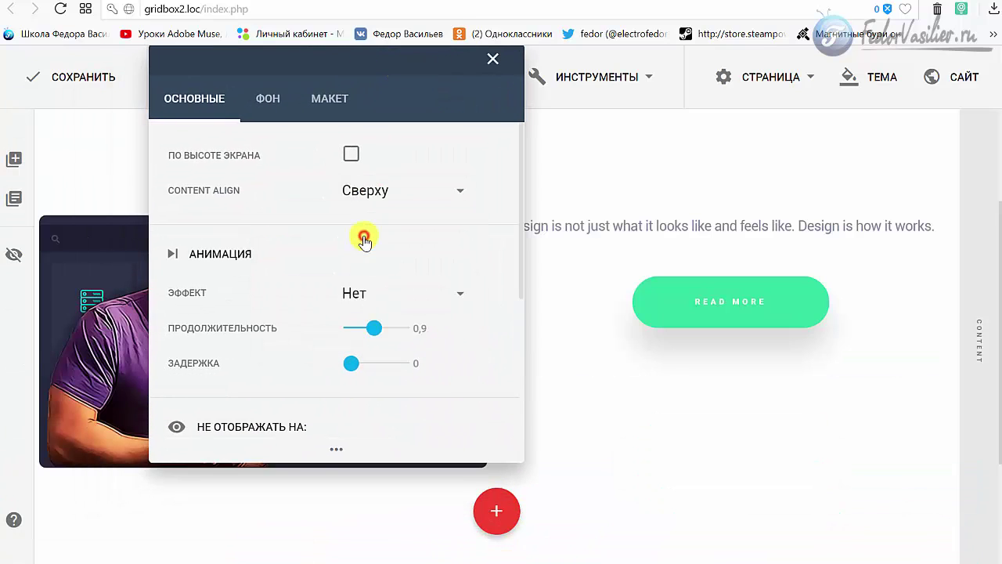
left_click(492, 63)
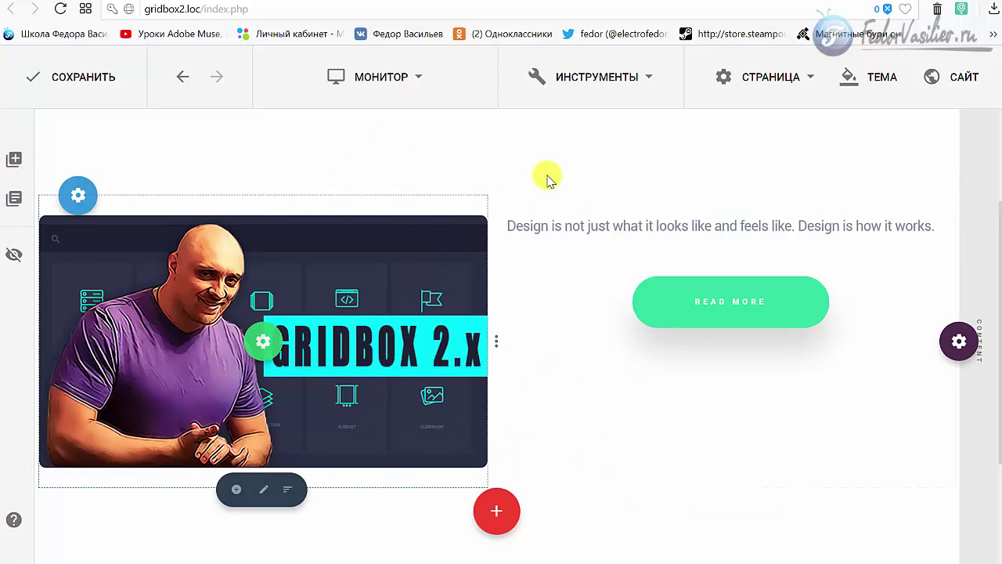
Step: Add the Cookies plugin from the Информационные group through the text and button column
scroll(591, 232, "down", 1)
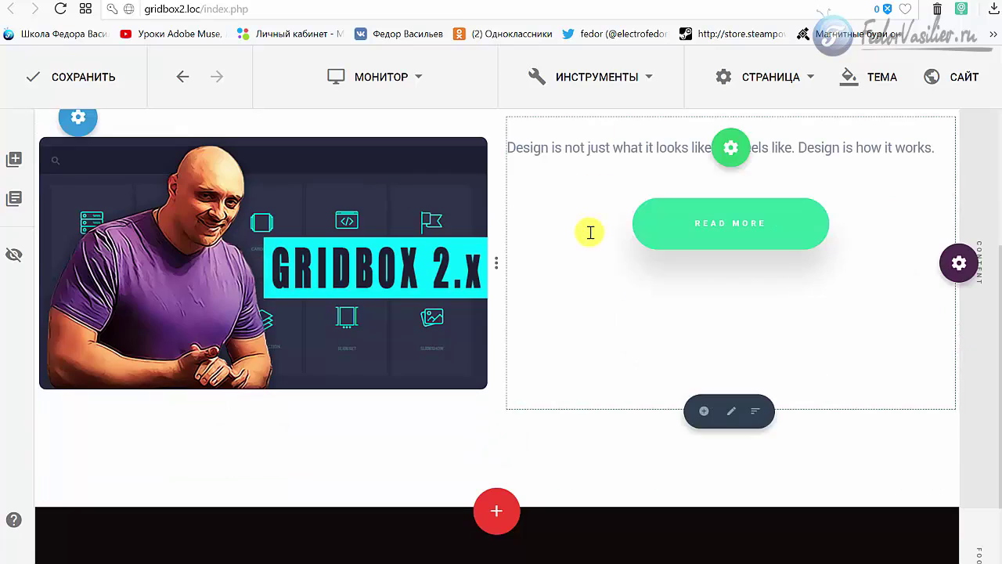
left_click(701, 412)
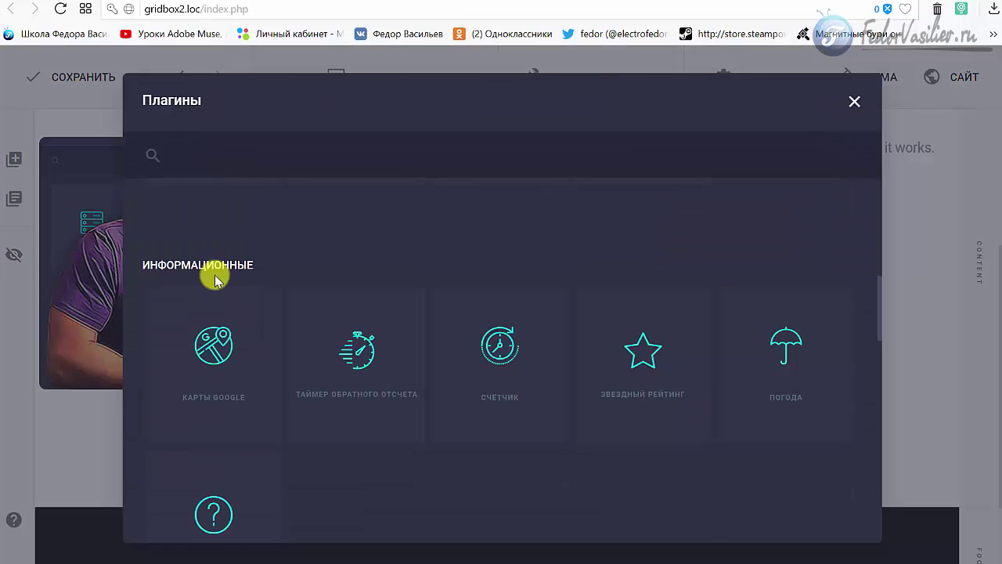
scroll(491, 246, "down", 2)
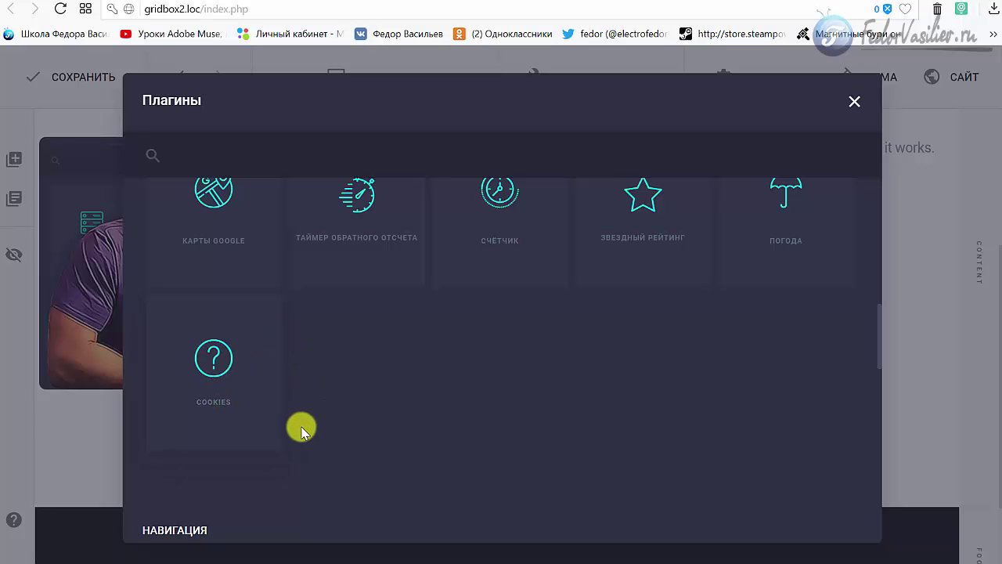
left_click(204, 367)
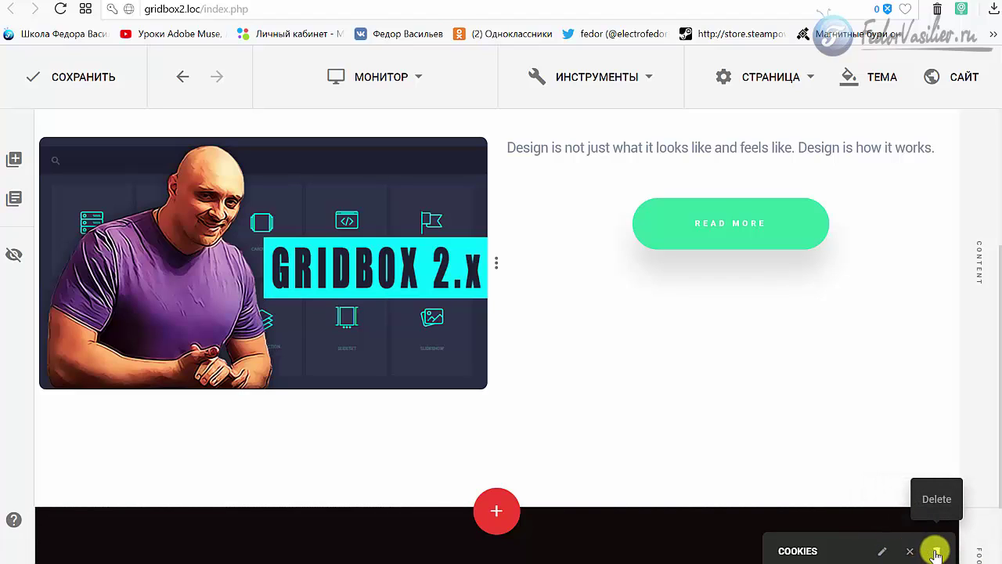
Step: Set the cookie notification bar's background colour to the pinkish-red preset #f65954
left_click(884, 552)
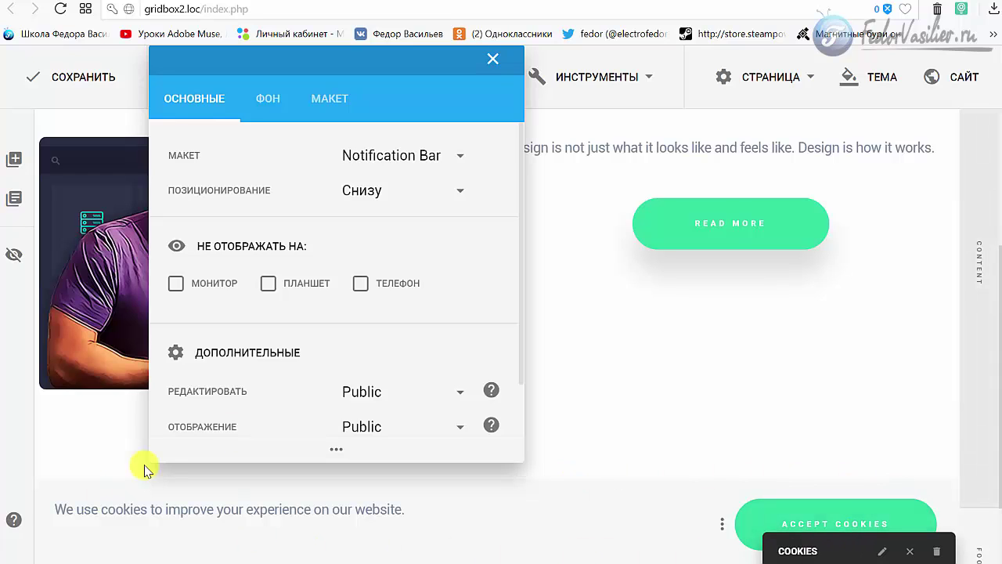
left_click(270, 100)
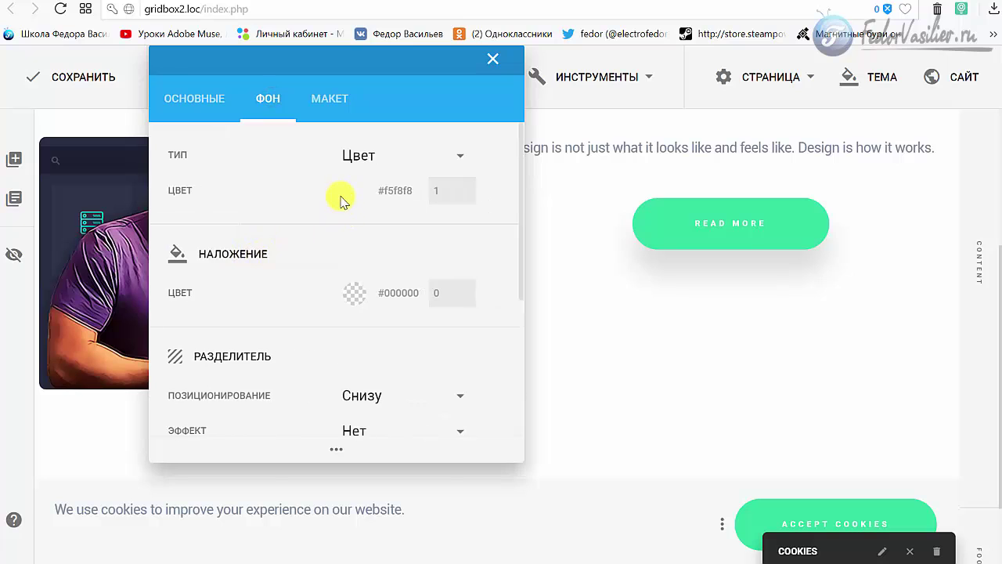
left_click(360, 191)
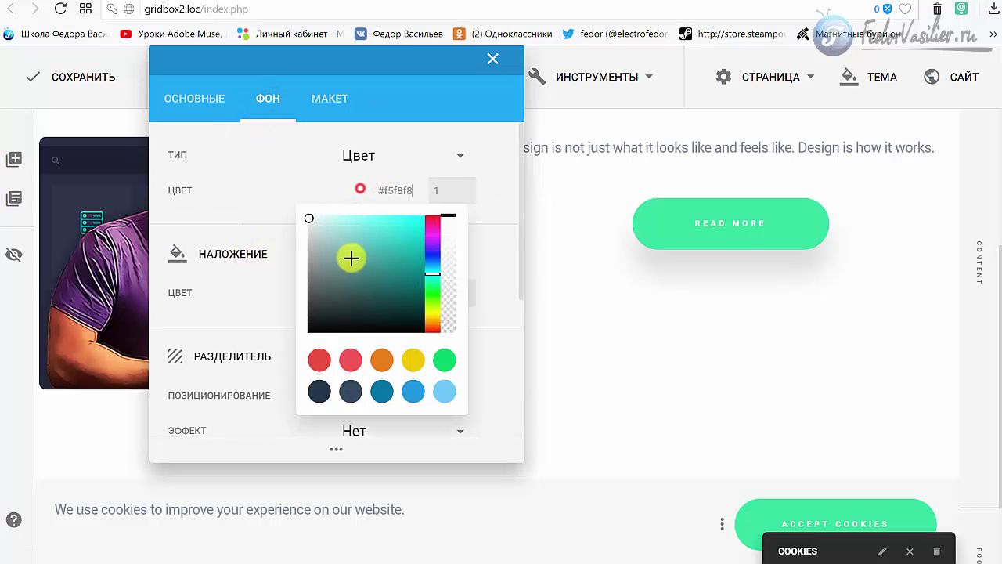
left_click(351, 361)
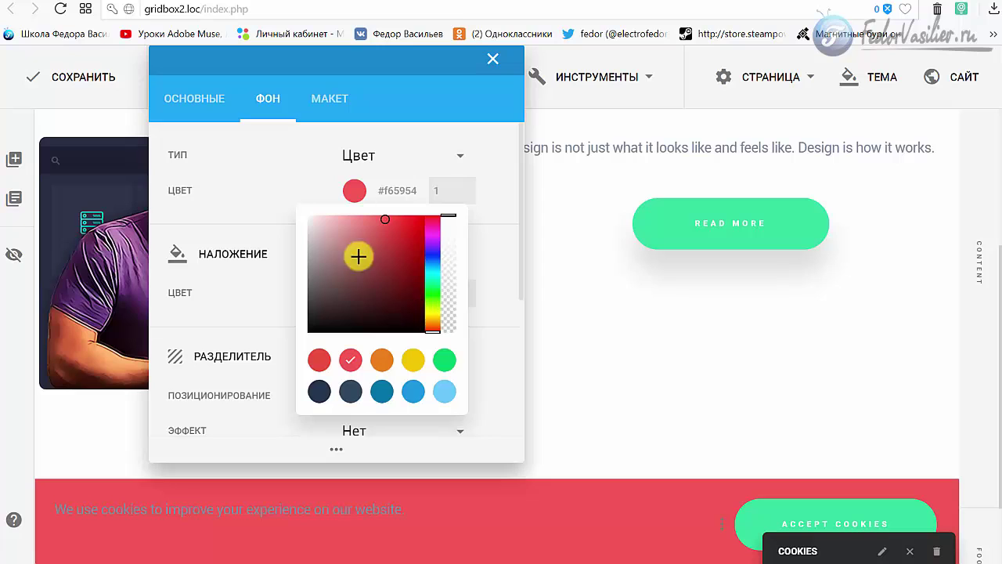
left_click(280, 176)
Step: Set the cookie notification bar's positioning to Сверху
left_click(205, 99)
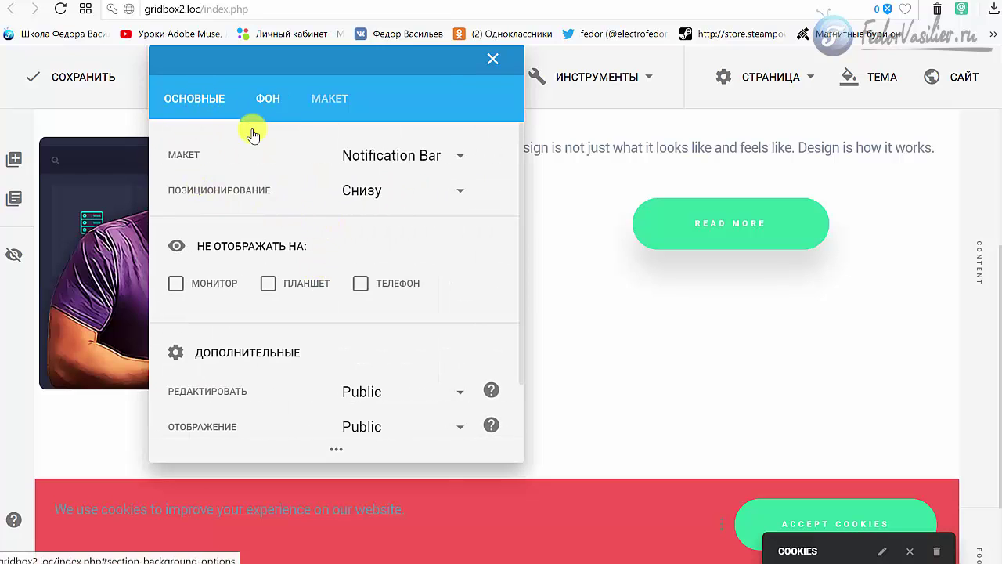
left_click(389, 197)
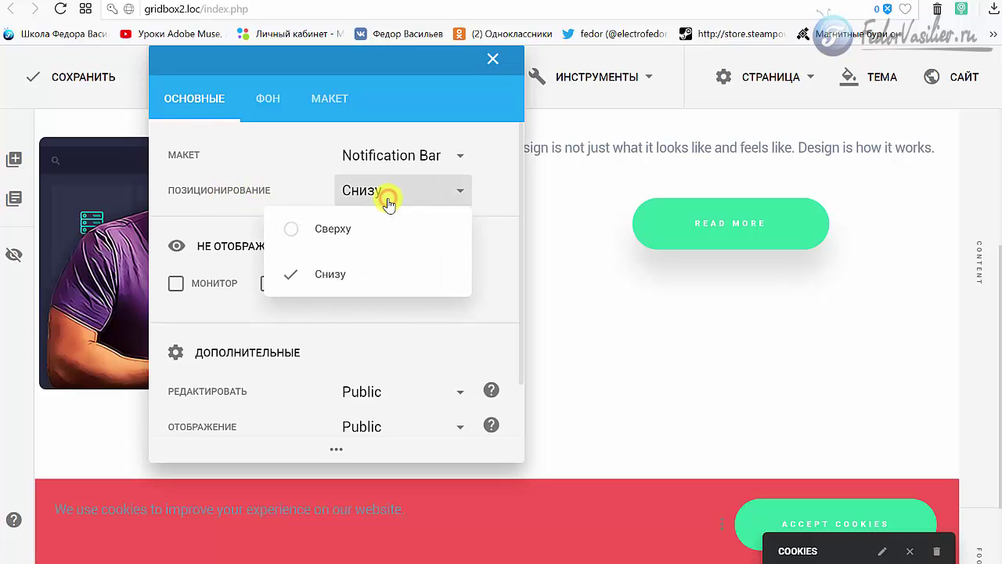
left_click(291, 229)
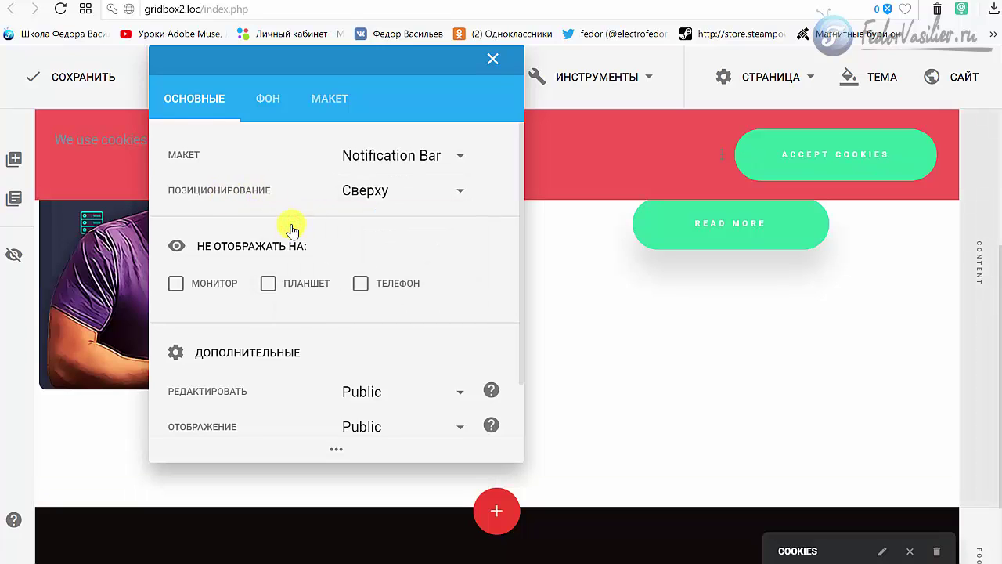
Step: Move the settings dialog aside and set the cookie notification bar's positioning to Снизу
left_click_drag(334, 67, 419, 81)
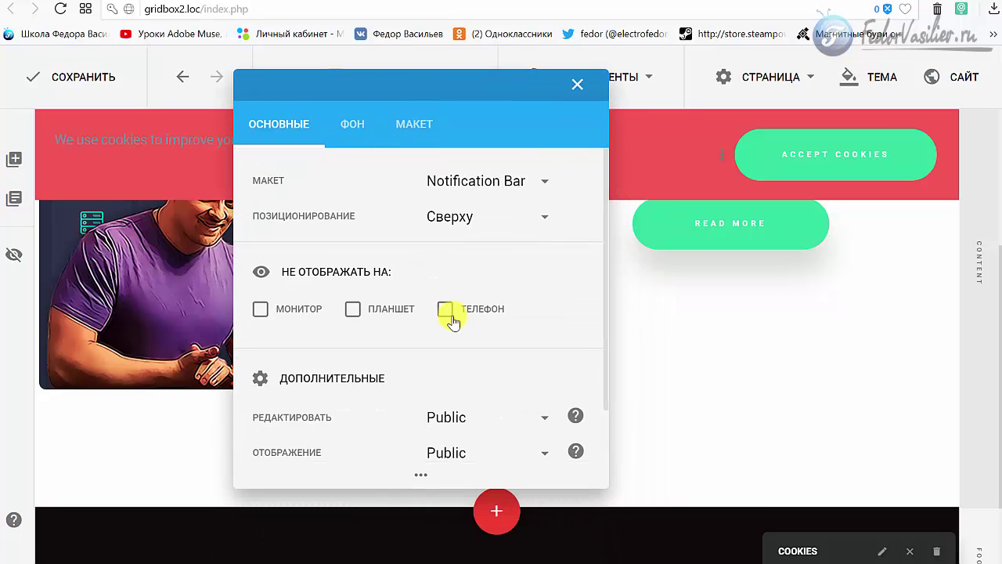
left_click(458, 233)
left_click(432, 303)
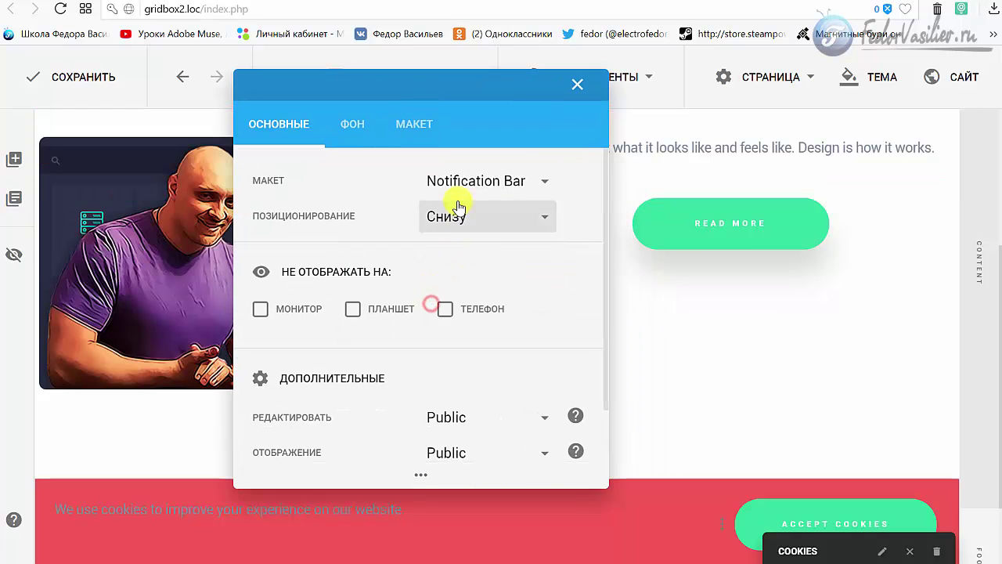
Step: Check the layout options available for the cookie notification and close its settings
left_click(463, 188)
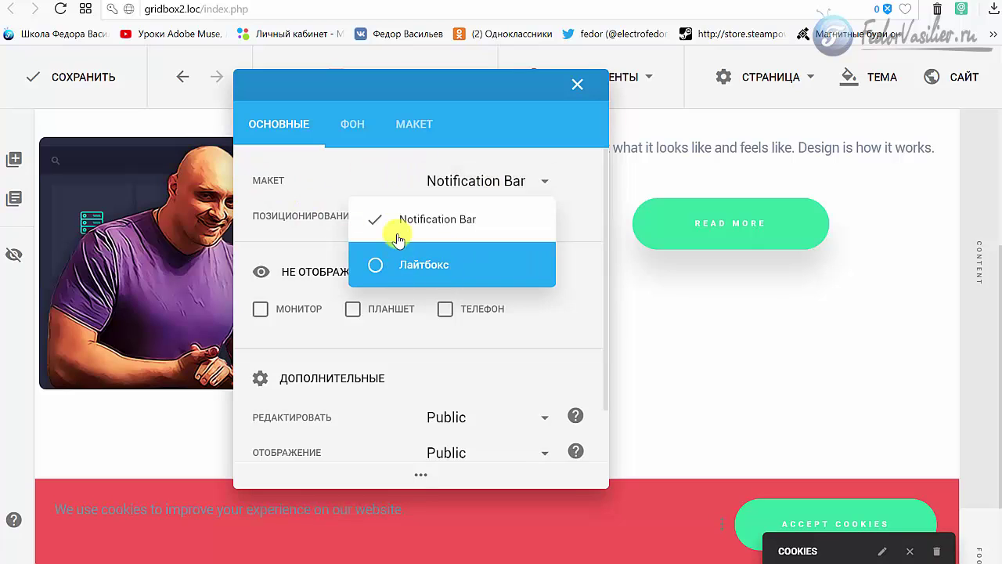
left_click(382, 174)
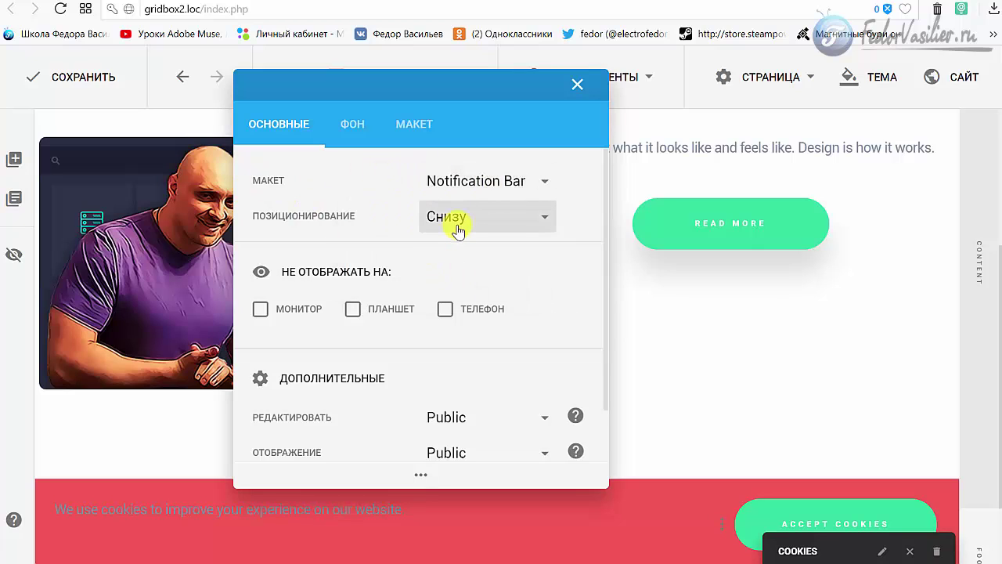
left_click(576, 86)
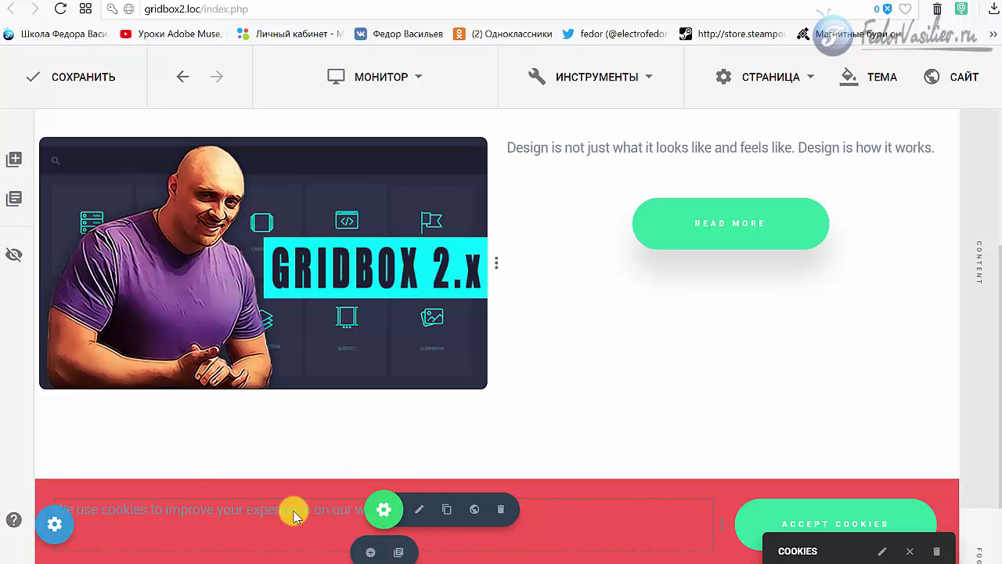
Step: Open the cookie notification's message in the text editor, select its sentence, and close the editor without saving
left_click_drag(77, 509, 385, 508)
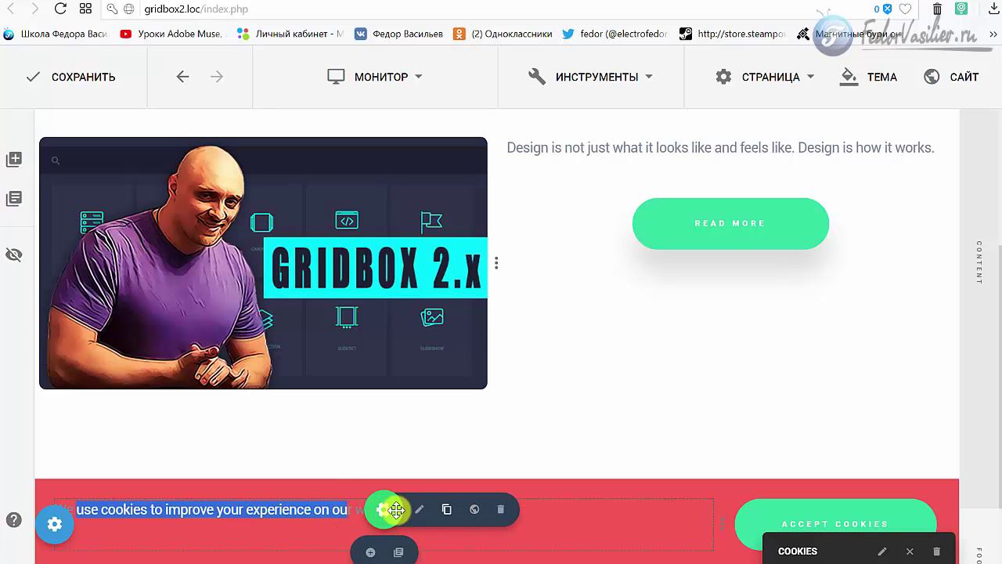
left_click(416, 513)
left_click_drag(508, 248, 170, 240)
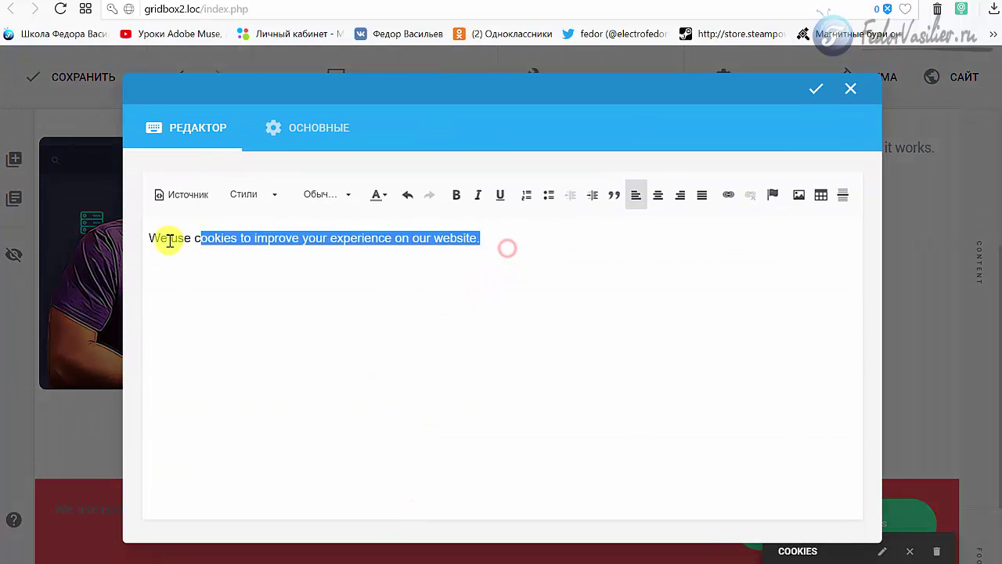
left_click(397, 261)
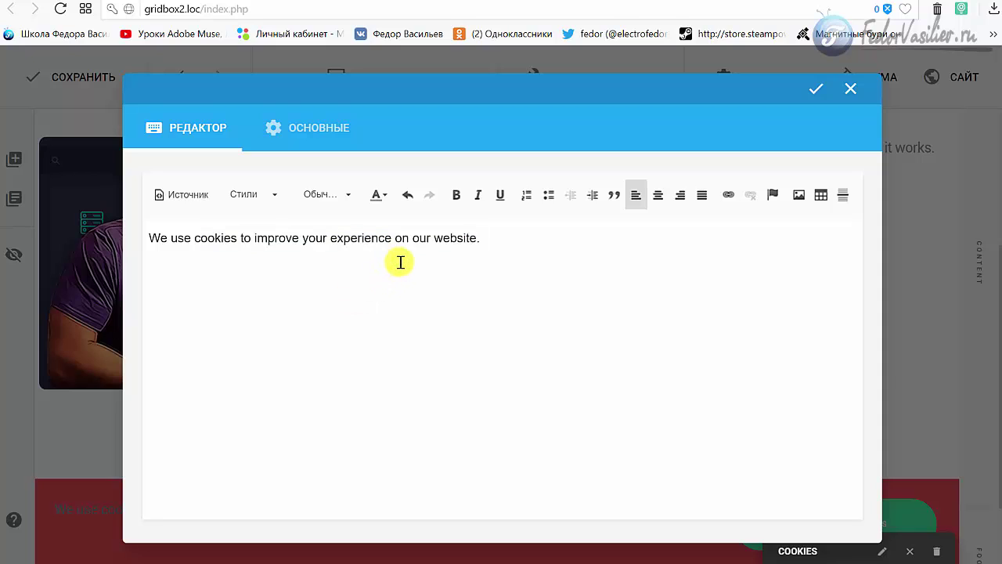
left_click_drag(497, 235, 178, 237)
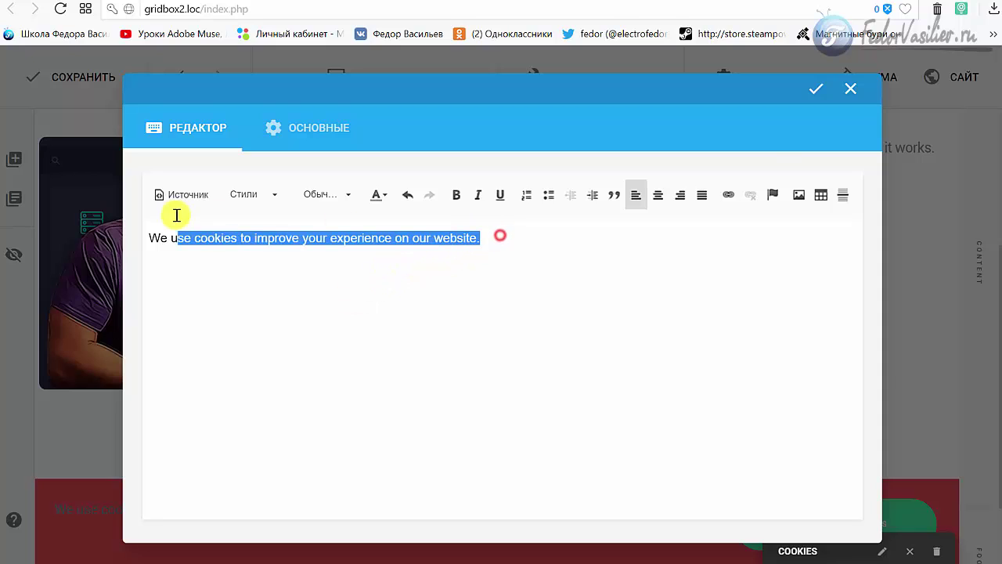
left_click(851, 89)
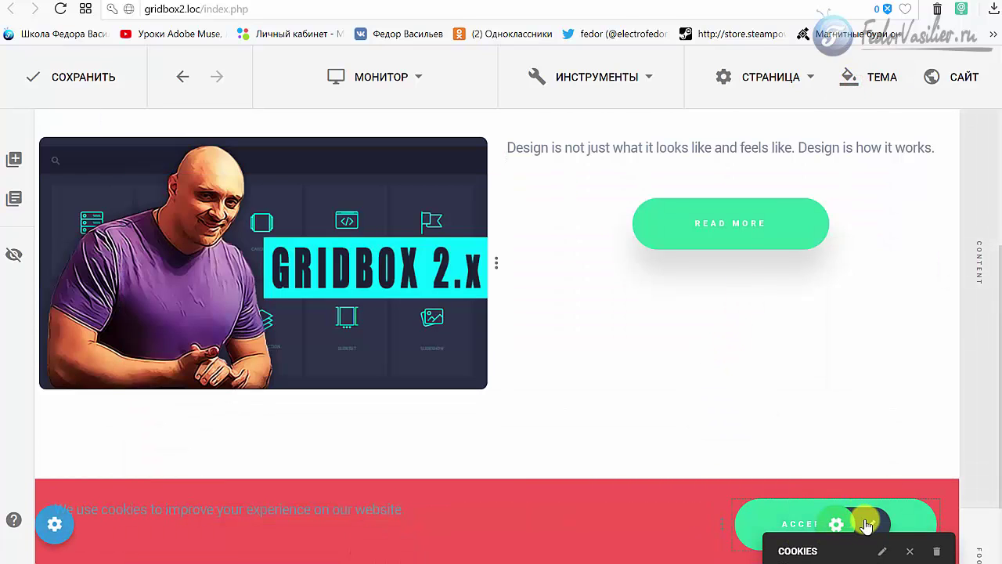
Step: Change the label of the notification's Accept Cookies button to "кнопка"
left_click(863, 525)
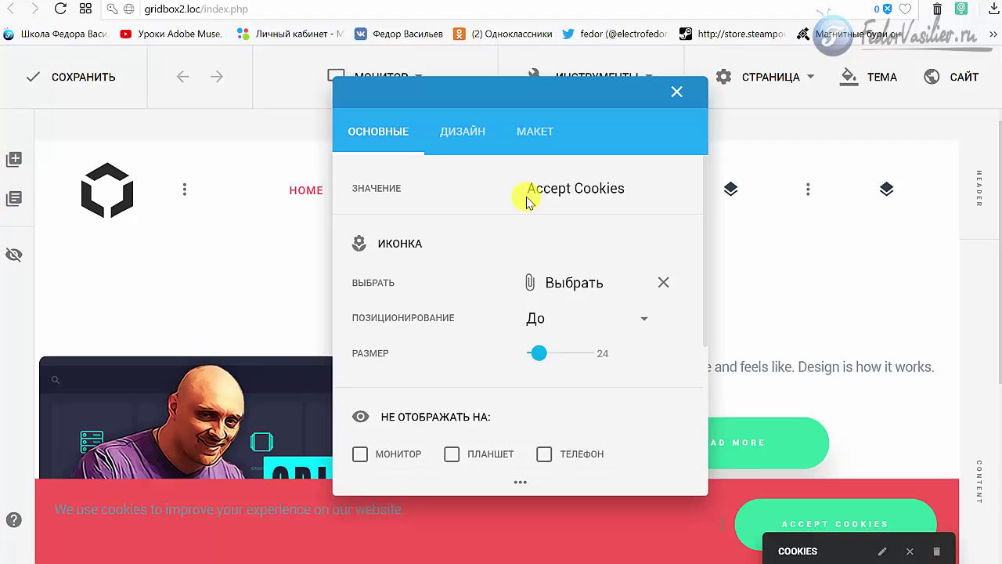
left_click_drag(629, 188, 470, 196)
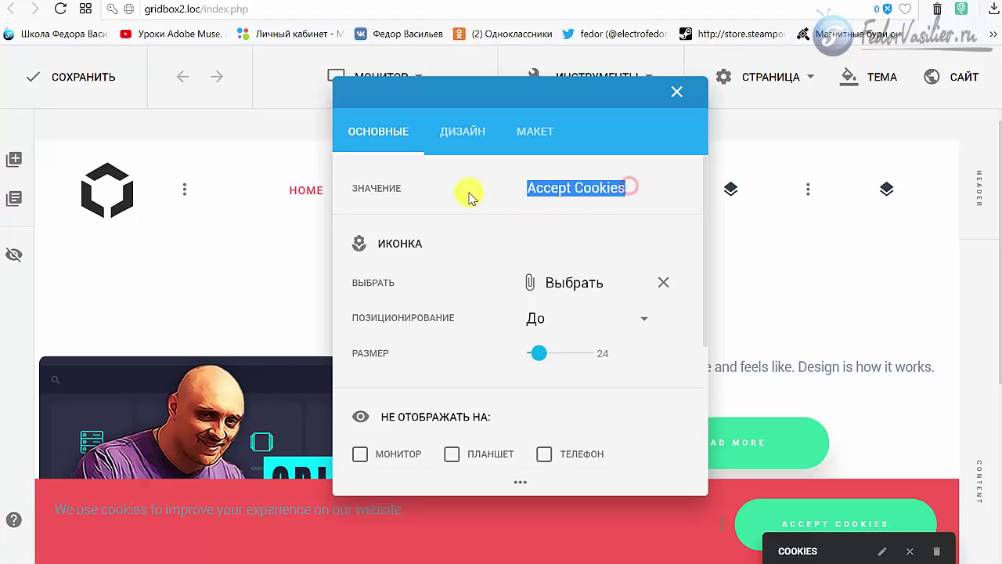
type("кнопка")
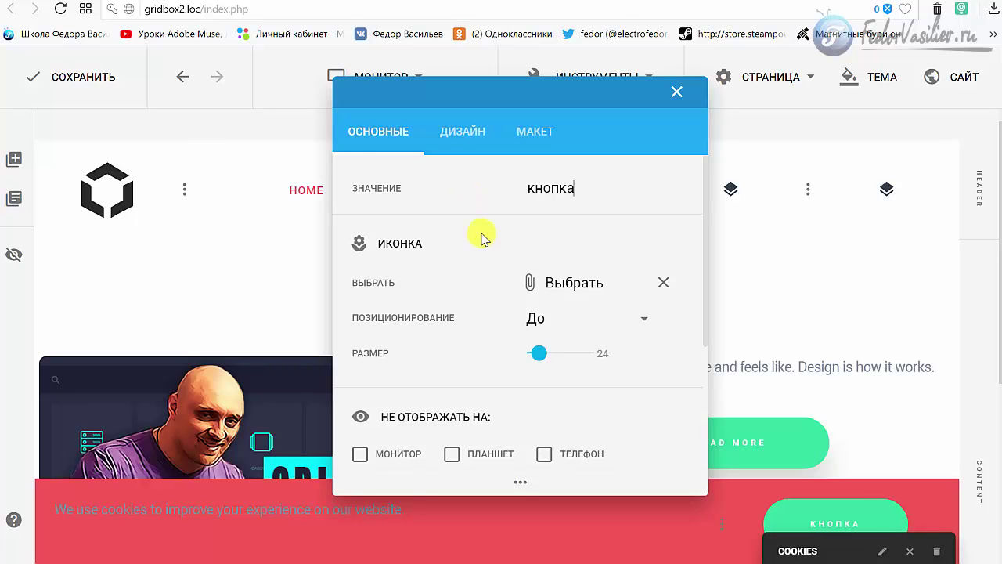
Step: Review the notification button's design settings and its margin, padding and border options, and close its settings
scroll(497, 282, "down", 3)
scroll(444, 329, "up", 3)
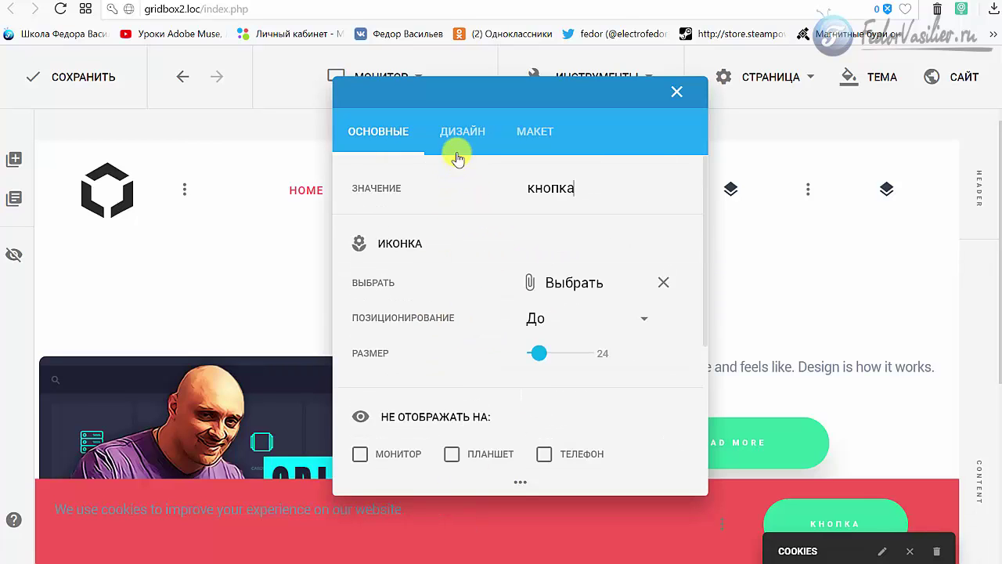
left_click(462, 130)
scroll(473, 258, "down", 3)
scroll(475, 262, "down", 2)
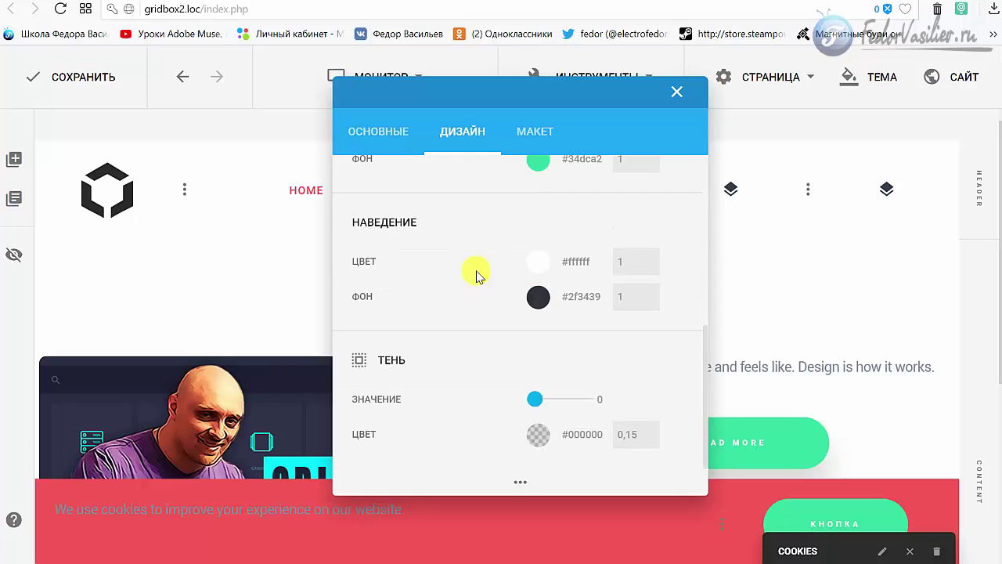
scroll(501, 298, "up", 5)
left_click(525, 135)
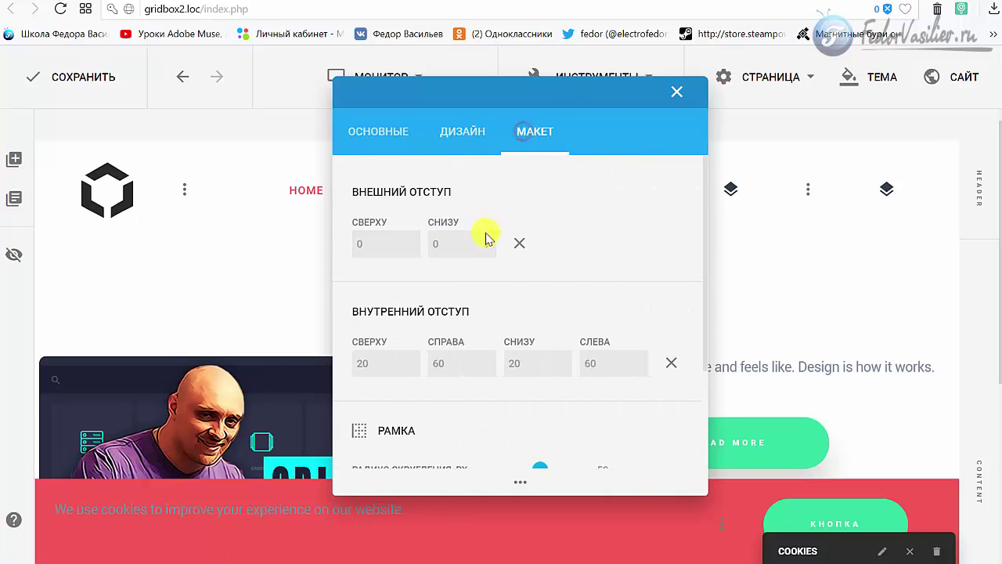
left_click(347, 519)
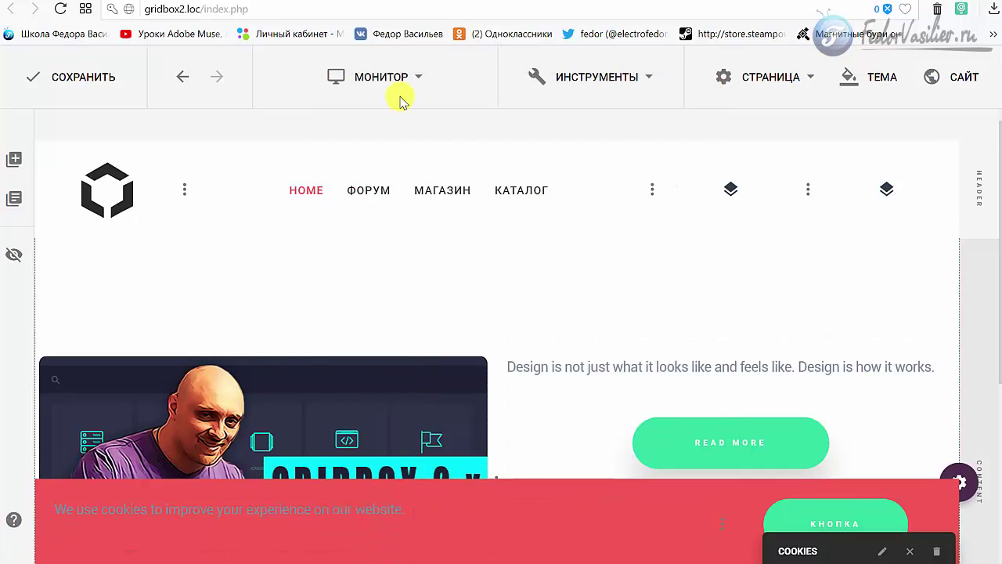
Step: Switch the cookie notification's layout to Лайтбокс and set its width to 1170 px
left_click(883, 551)
left_click_drag(640, 150, 152, 67)
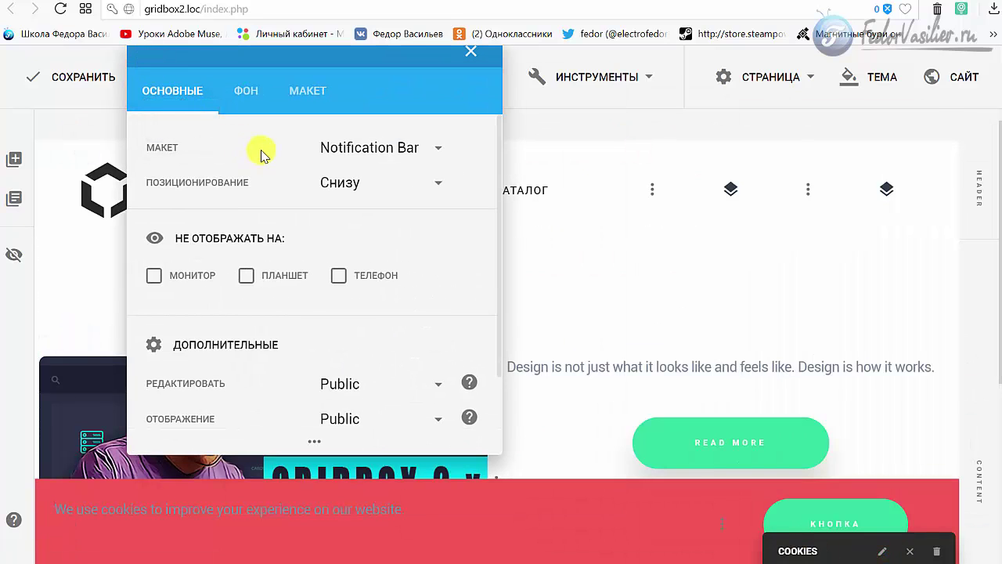
left_click(354, 150)
left_click(316, 231)
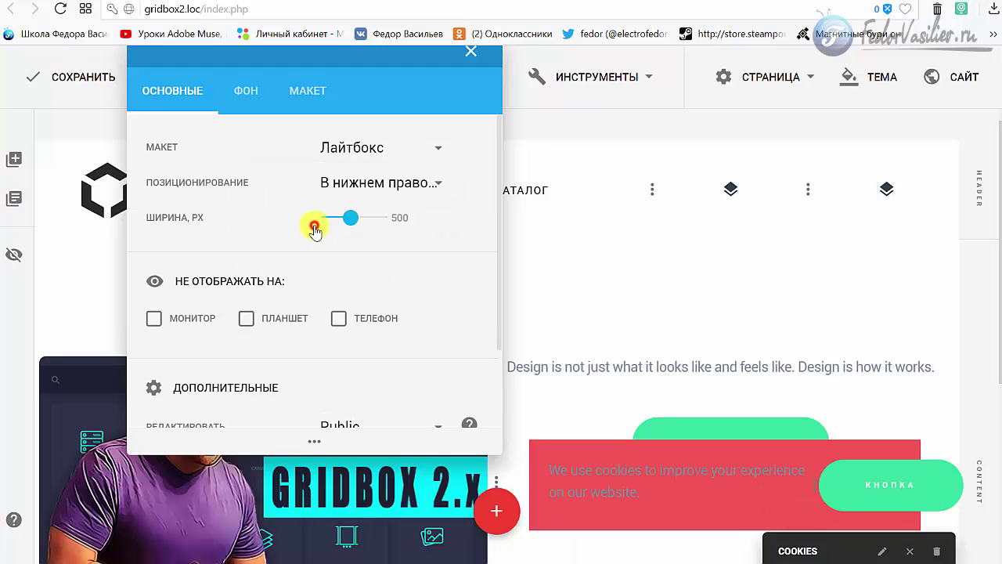
left_click(359, 220)
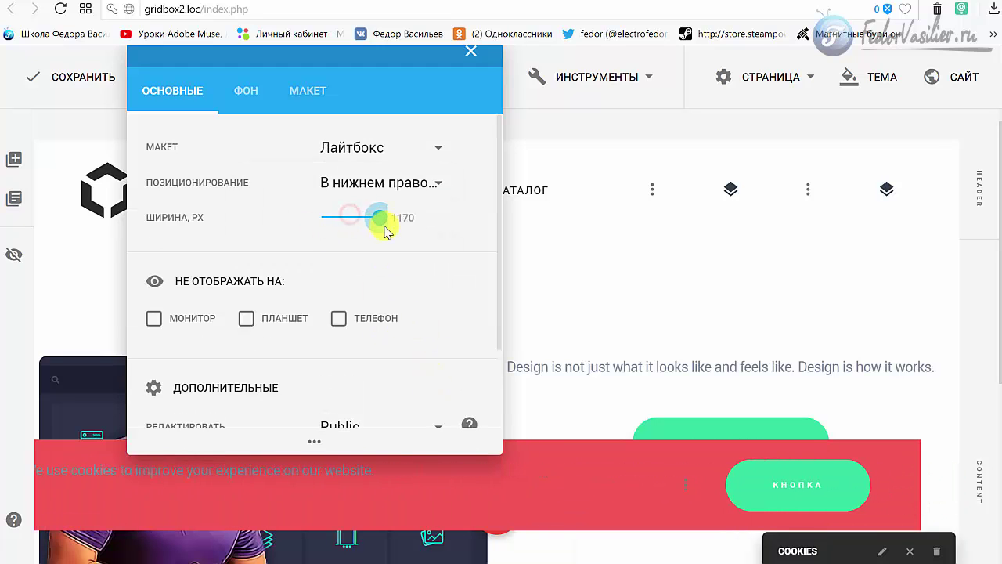
left_click(379, 218)
Step: Try the lightbox positions В левом верхнем углу and В правом верхнем углу, moving the settings dialog to see the notification
left_click(362, 185)
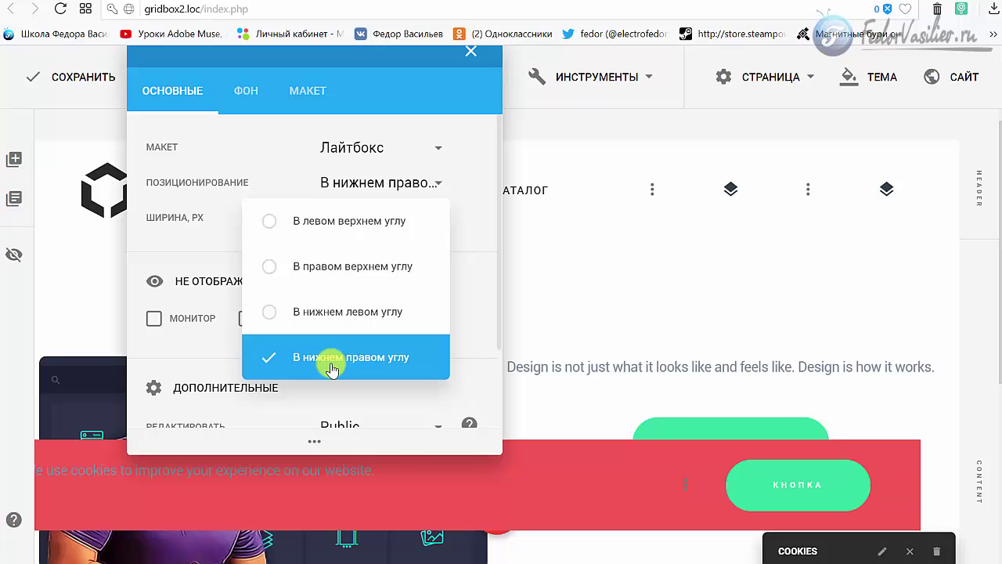
left_click(269, 221)
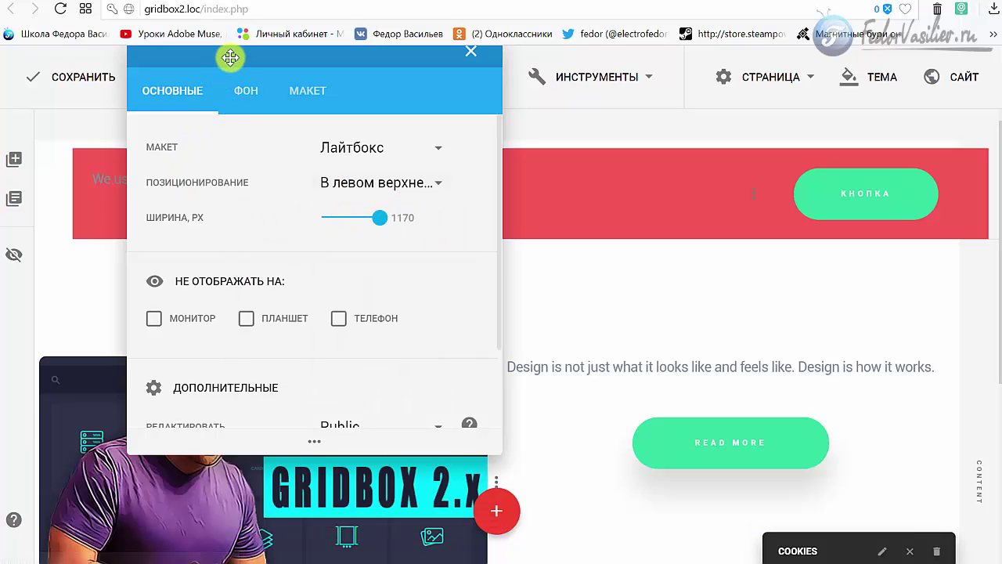
left_click_drag(232, 56, 320, 300)
left_click_drag(418, 314, 328, 75)
left_click(376, 209)
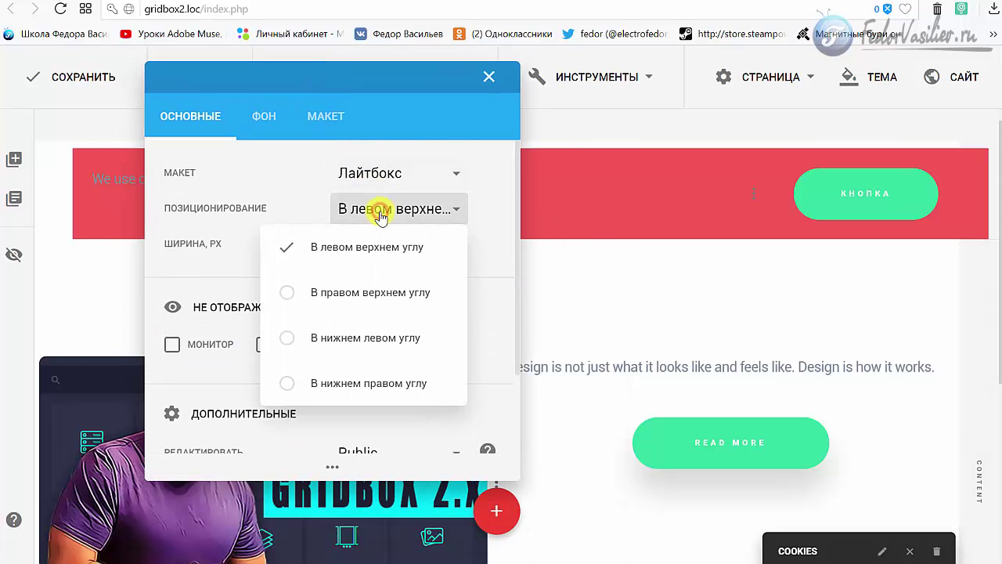
left_click(340, 291)
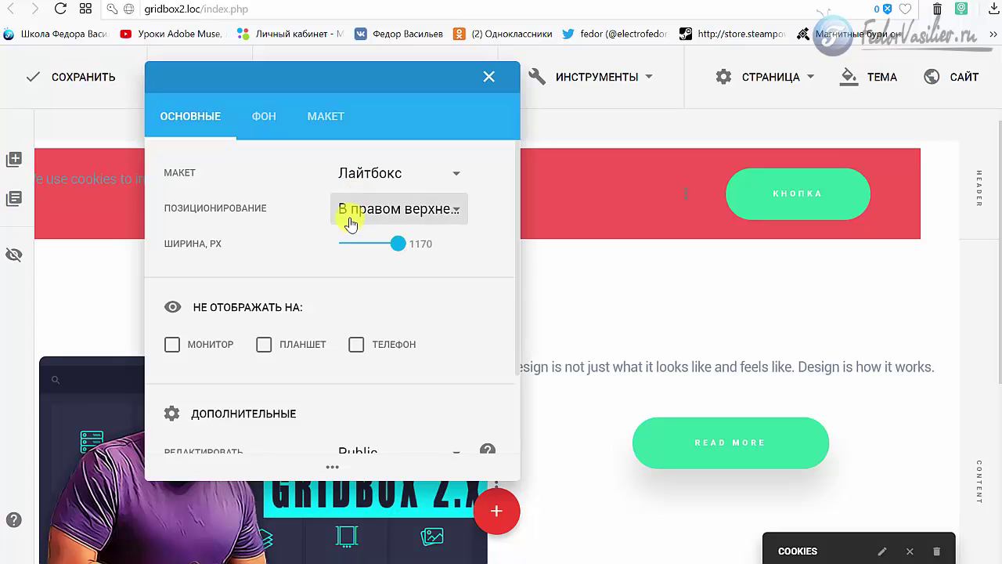
Step: Set the cookie lightbox's positioning to В нижнем левом углу and close its settings
left_click(345, 208)
left_click(329, 332)
left_click_drag(371, 83, 591, 116)
left_click(709, 109)
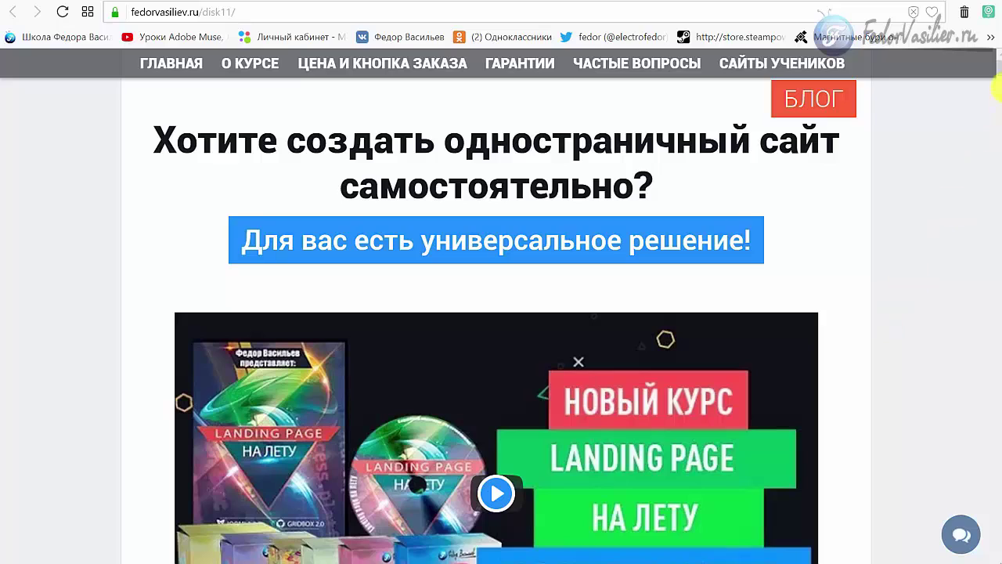
mouse_move(996, 72)
left_mouse_down()
mouse_move(1000, 109)
mouse_move(998, 68)
left_mouse_up()
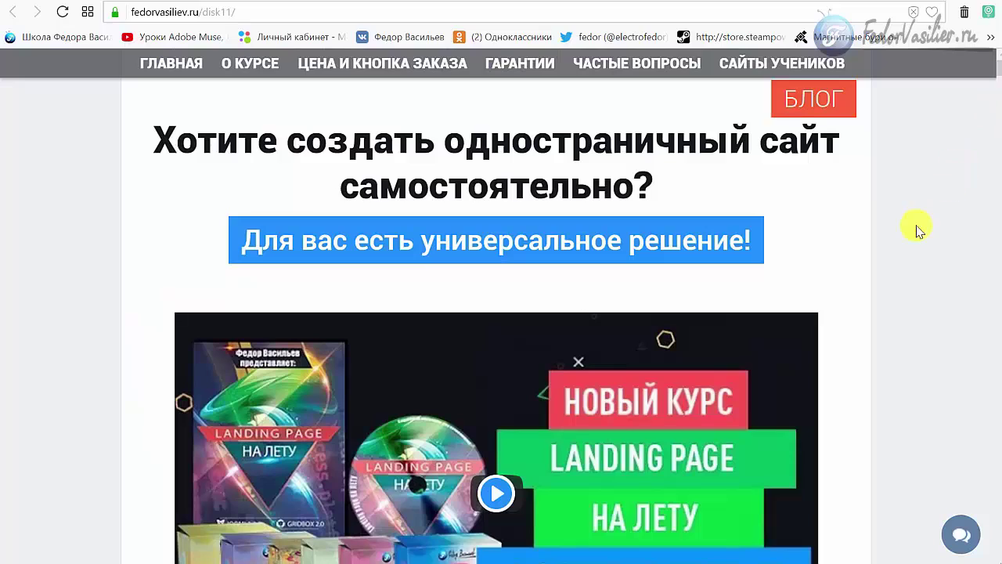